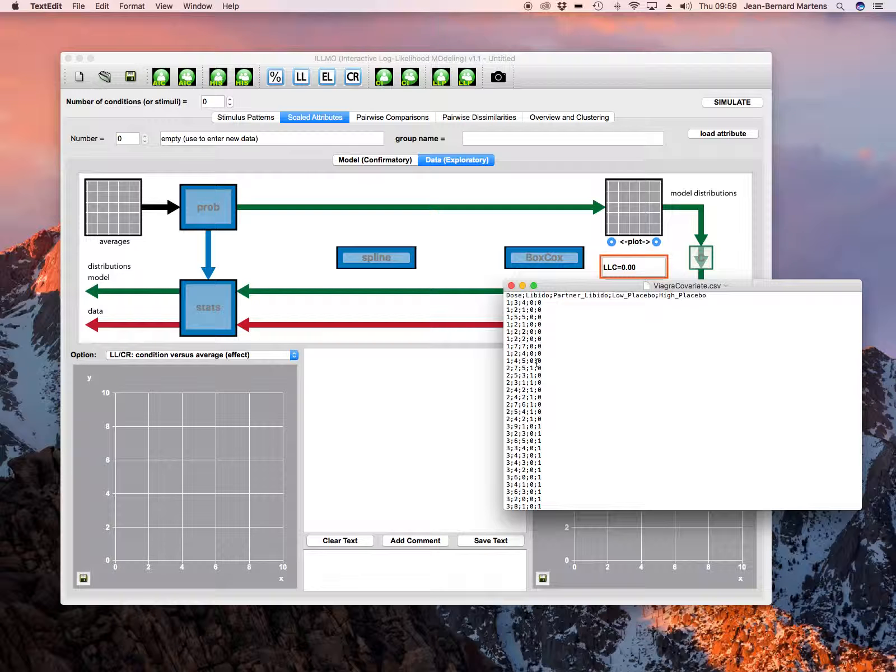
Set the number of conditions to 3
click(271, 59)
click(206, 101)
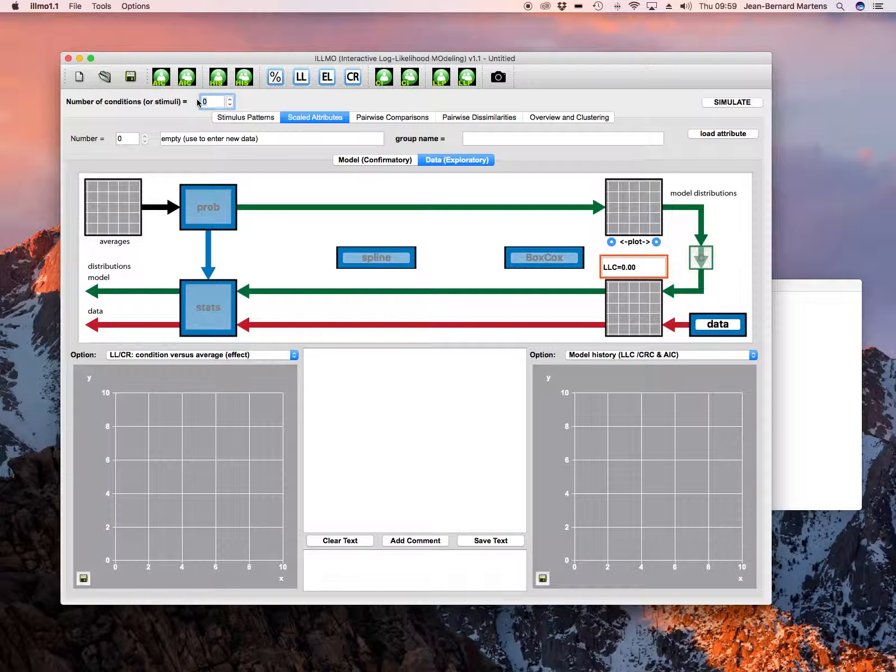
text(3)
Open ViagraCovariate.csv from illmo_data_Andy_Field as a semicolon-separated attribute file, answering that conditions are not in separate columns
click(75, 6)
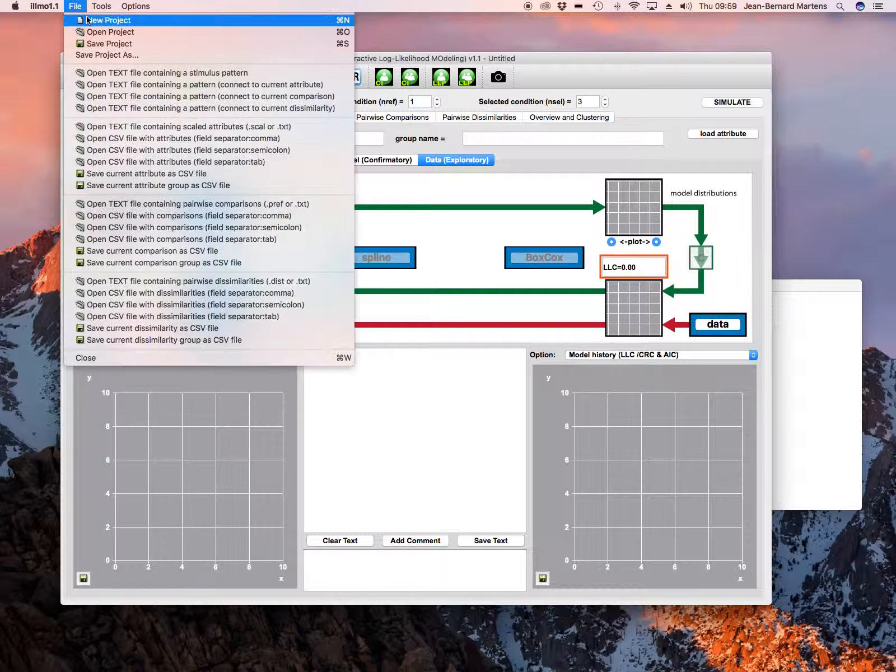
click(180, 150)
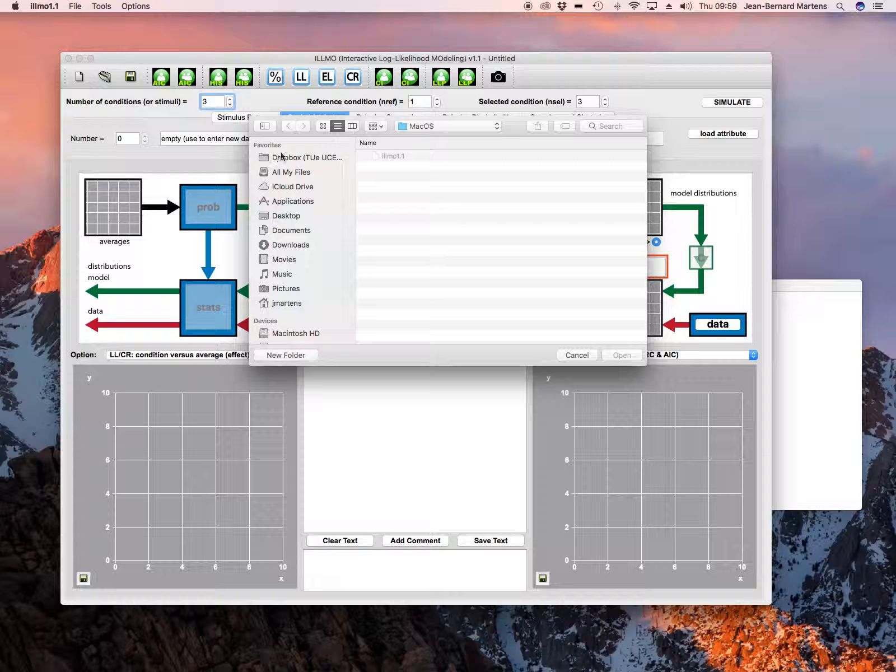
click(464, 128)
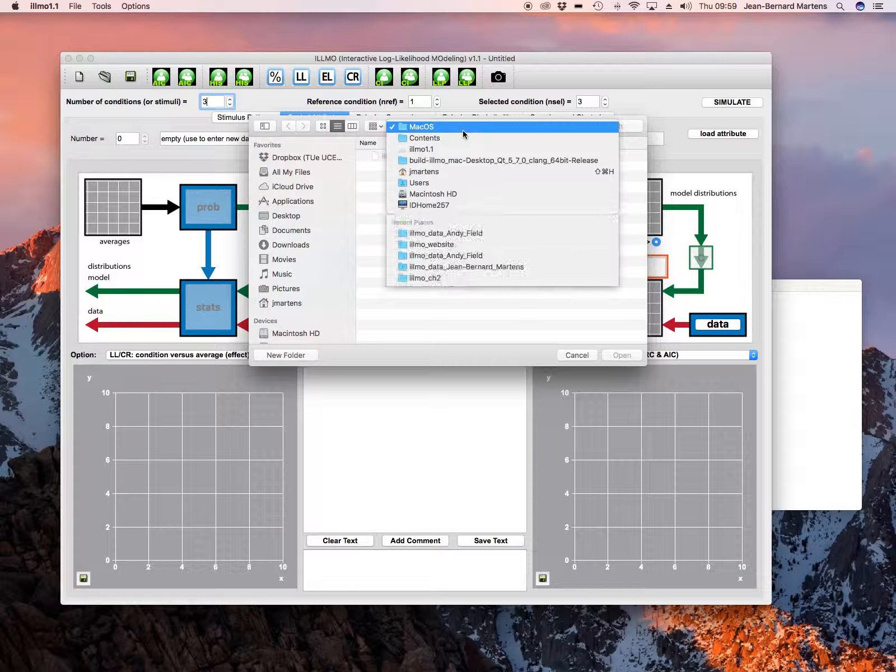
click(451, 233)
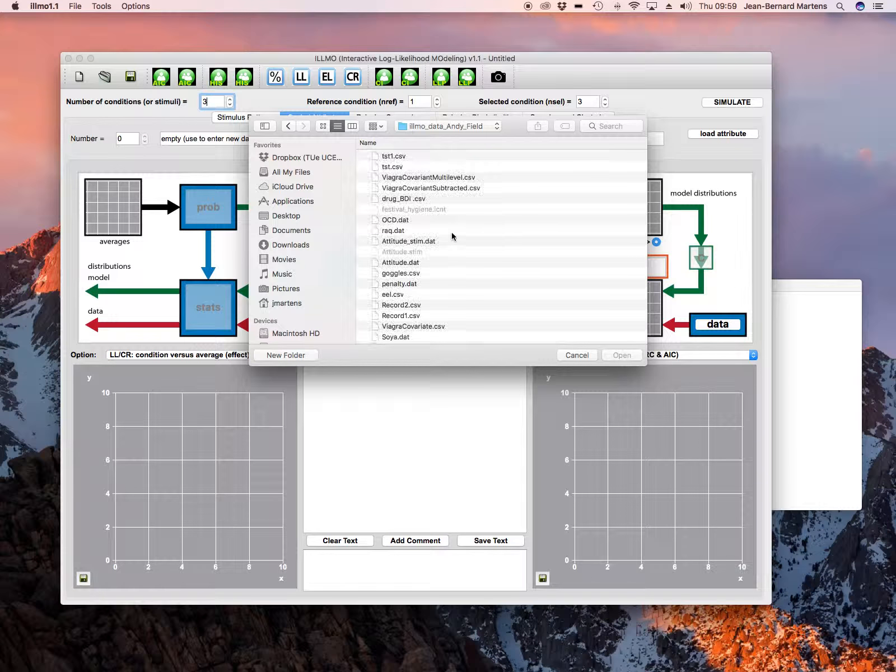
click(420, 329)
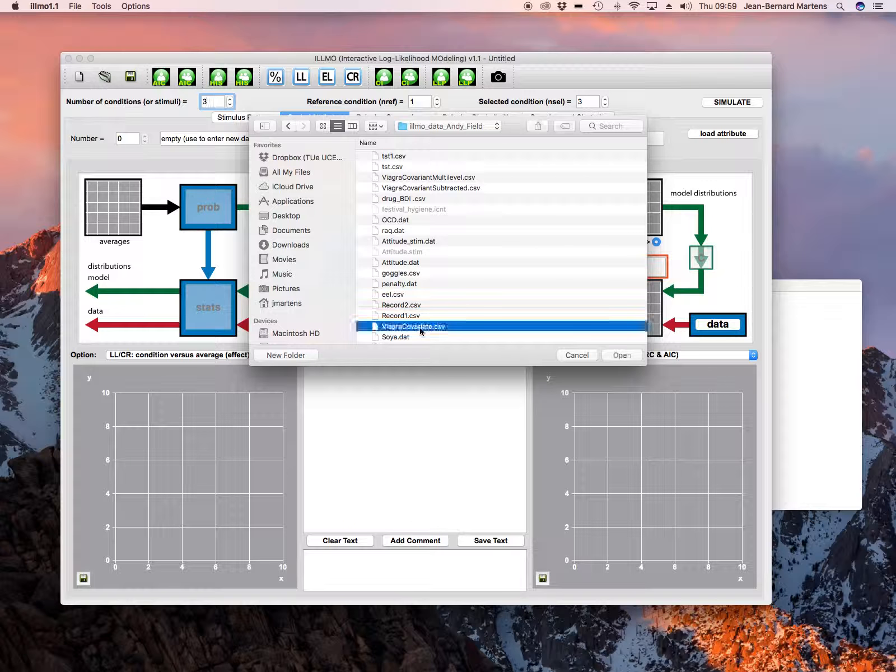
double_click(420, 328)
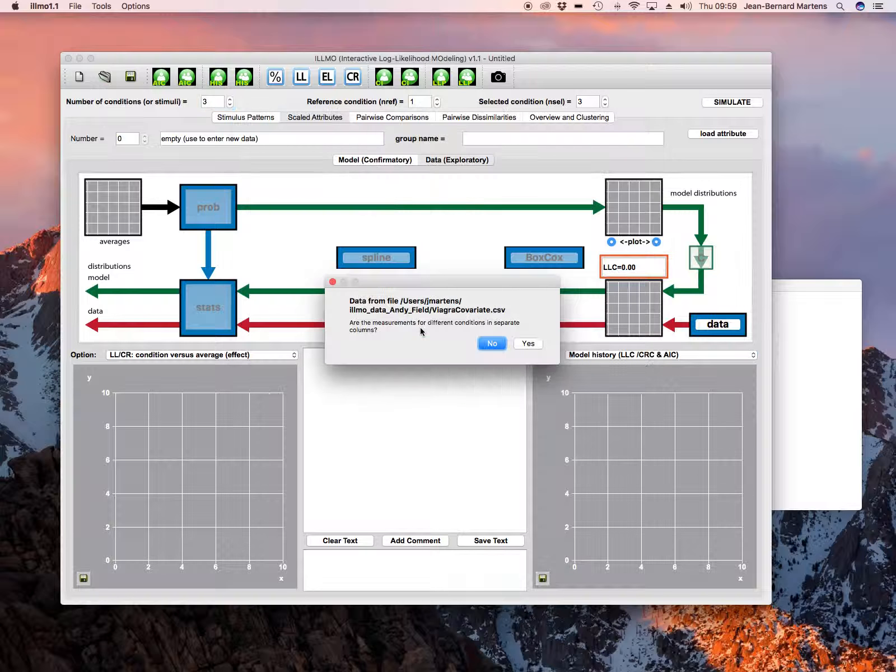
click(490, 345)
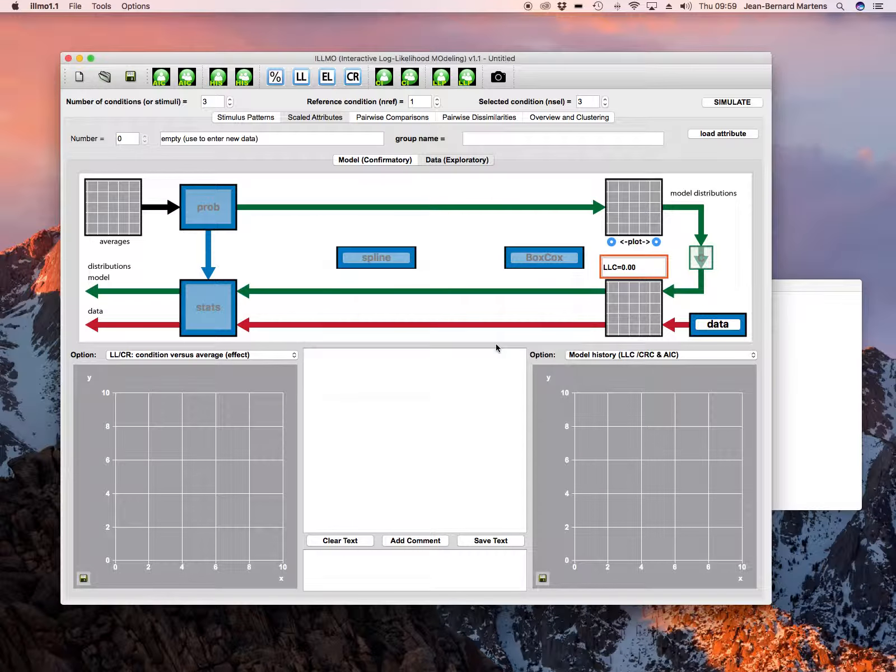
Load the data with Dose as the condition column and Libido as the dependent value, not treated as discrete integers
click(622, 166)
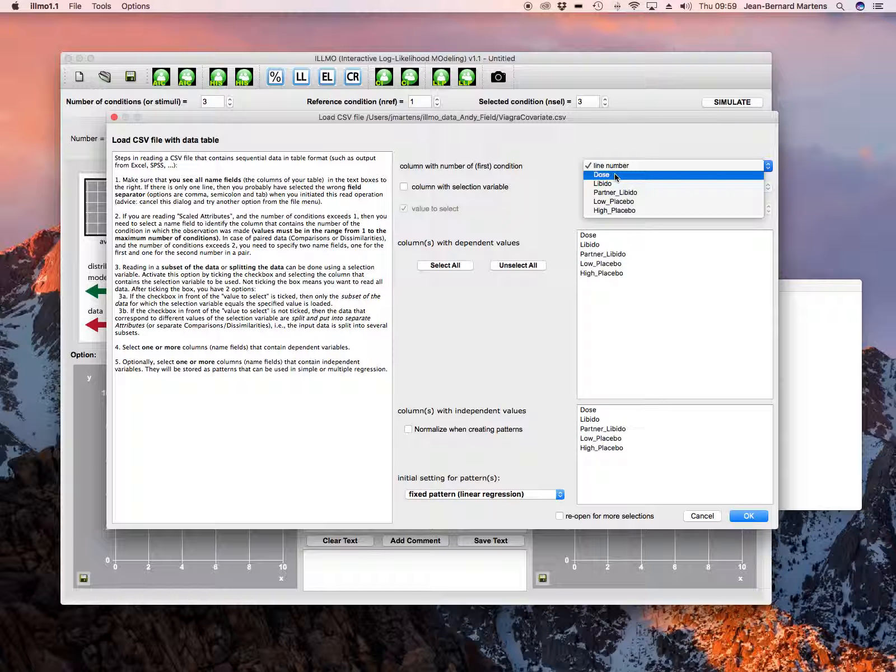
click(615, 176)
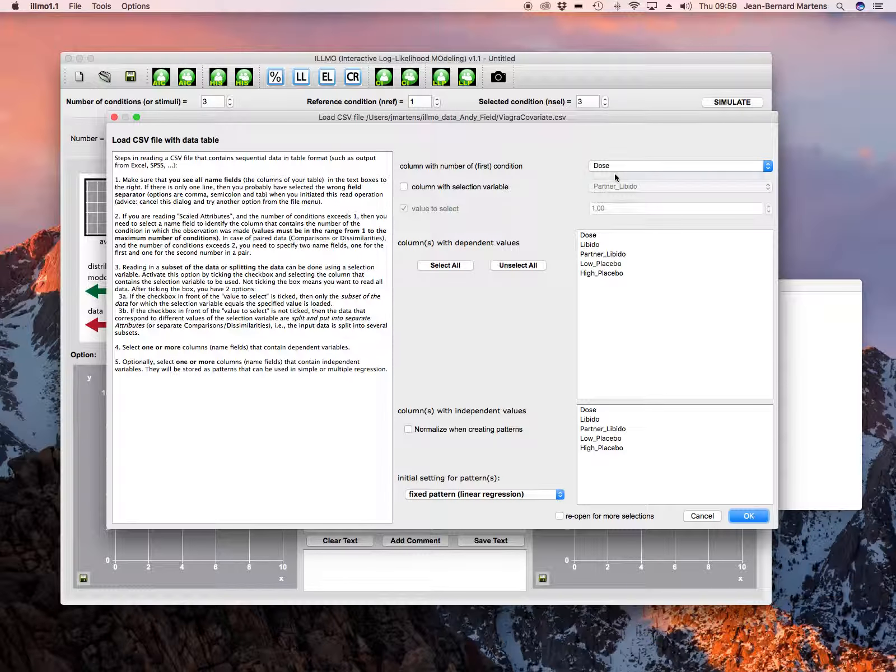
click(594, 247)
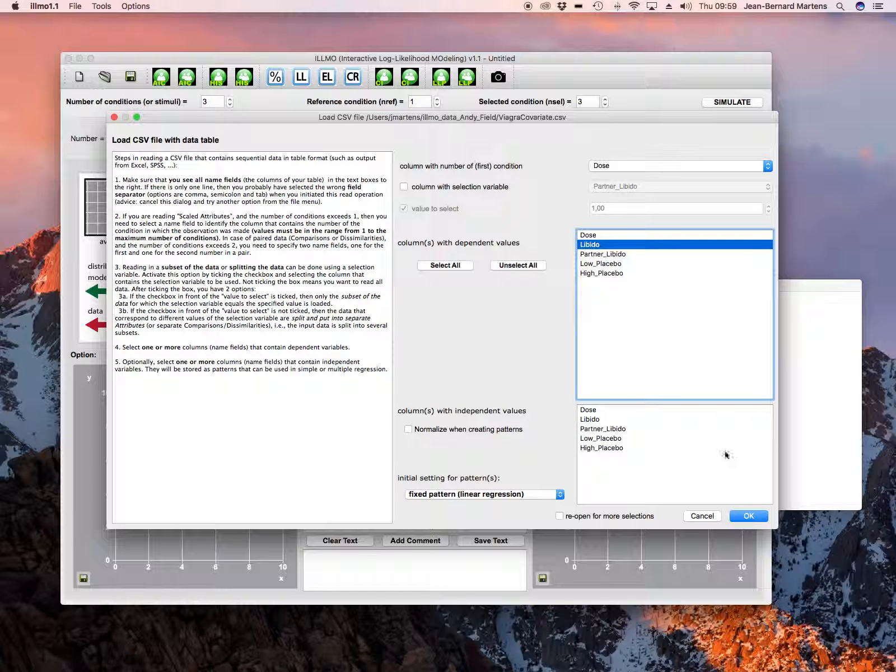
click(750, 516)
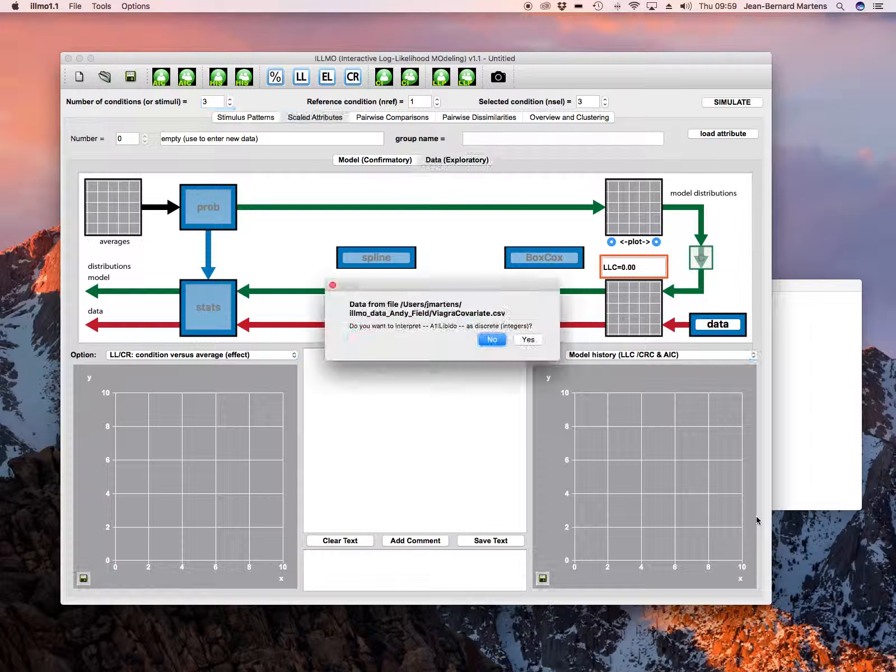
click(492, 338)
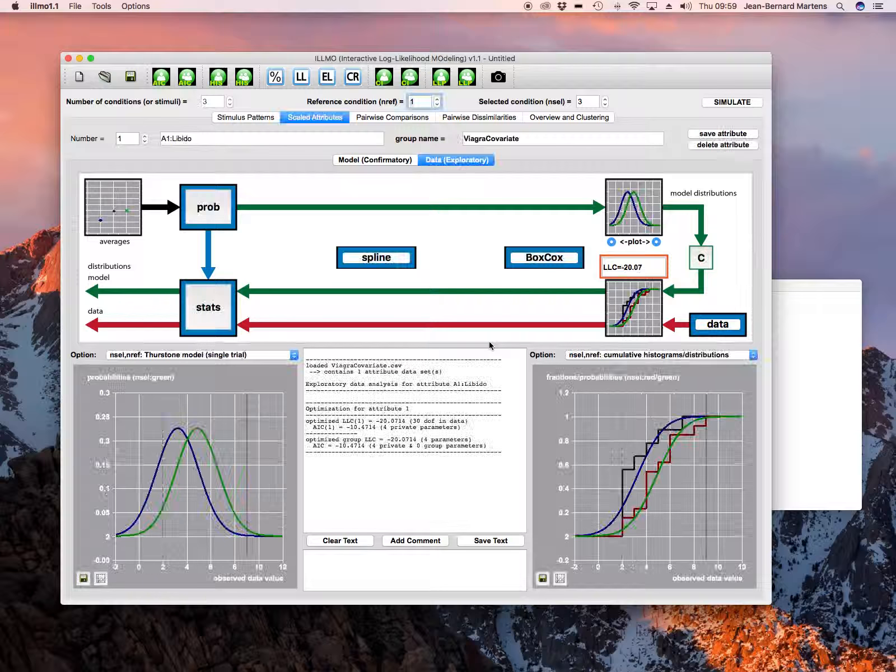
Compute confidence intervals for all differences between condition averages and the reference condition
click(105, 219)
click(229, 222)
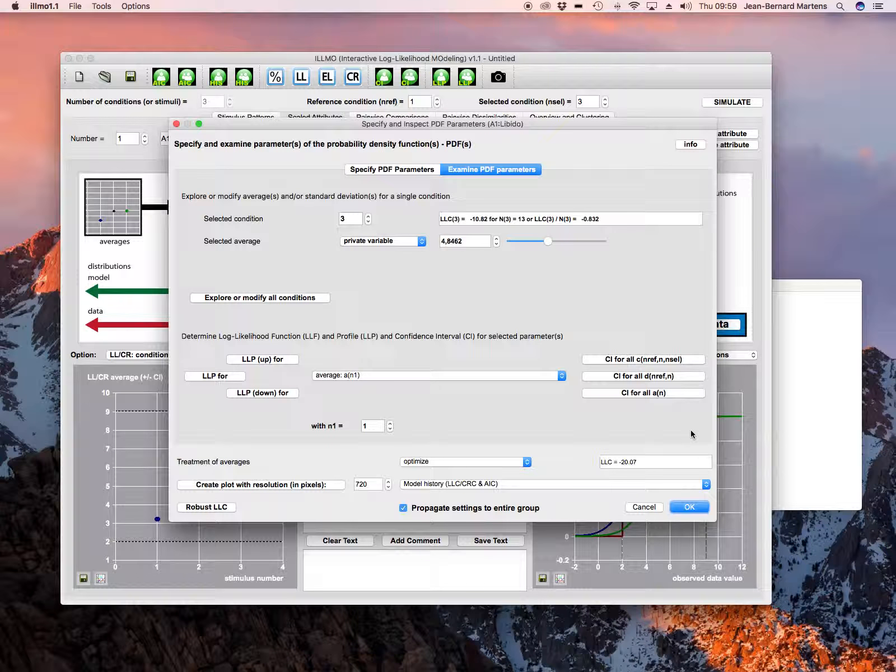
click(658, 378)
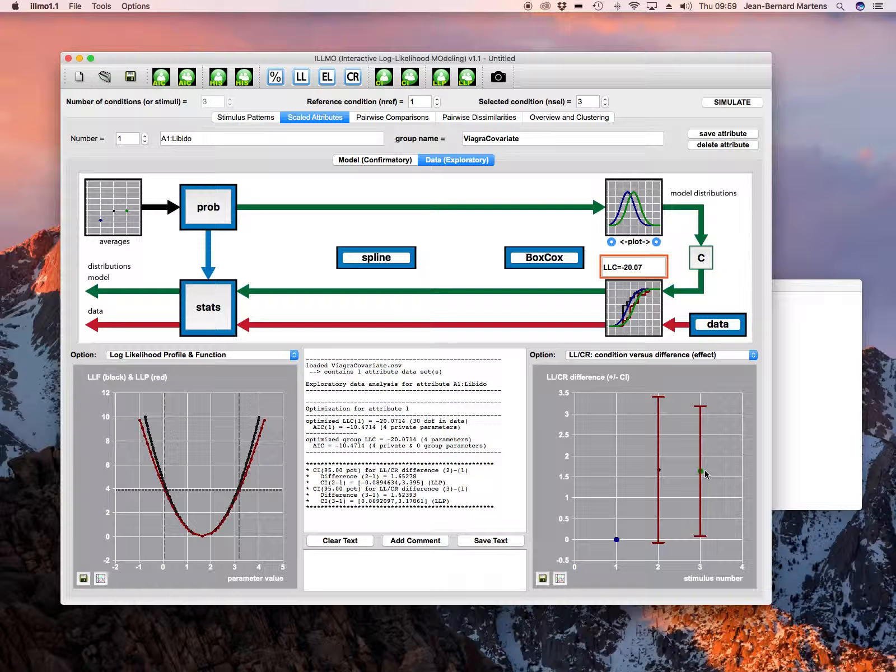
In the confirmatory model, replace the input pattern with a NULL (constant) pattern
click(404, 162)
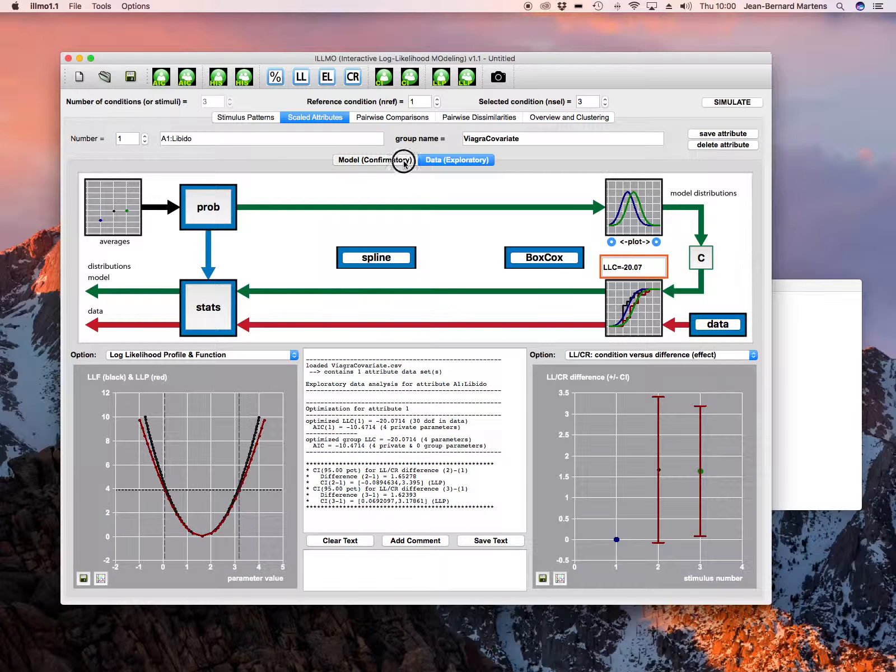
click(240, 324)
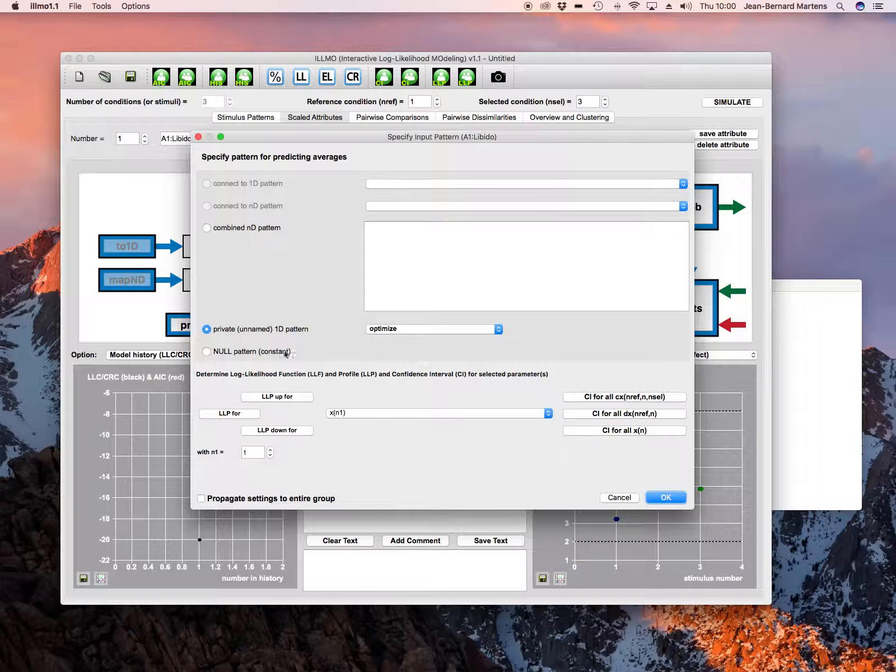
click(208, 352)
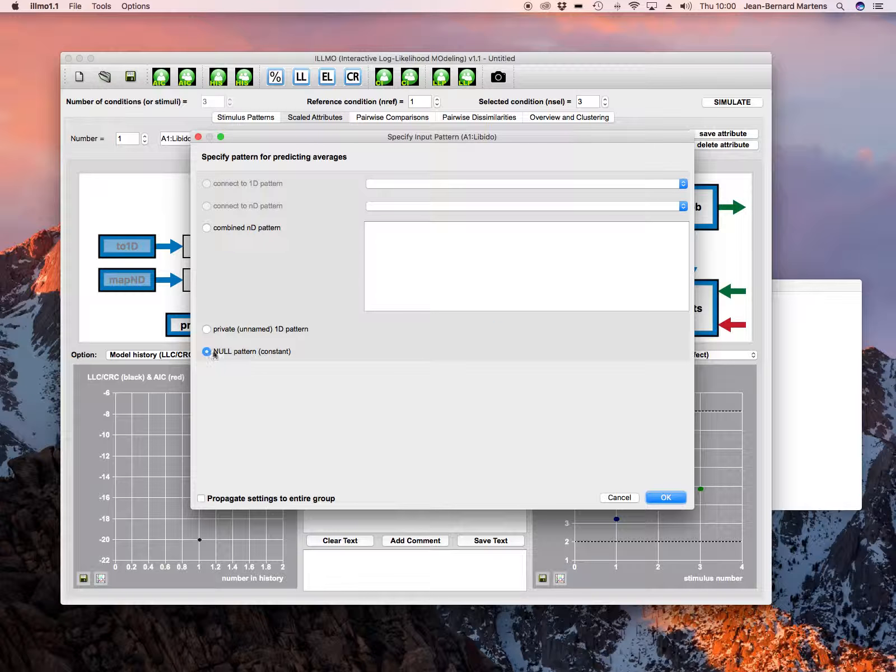
click(670, 499)
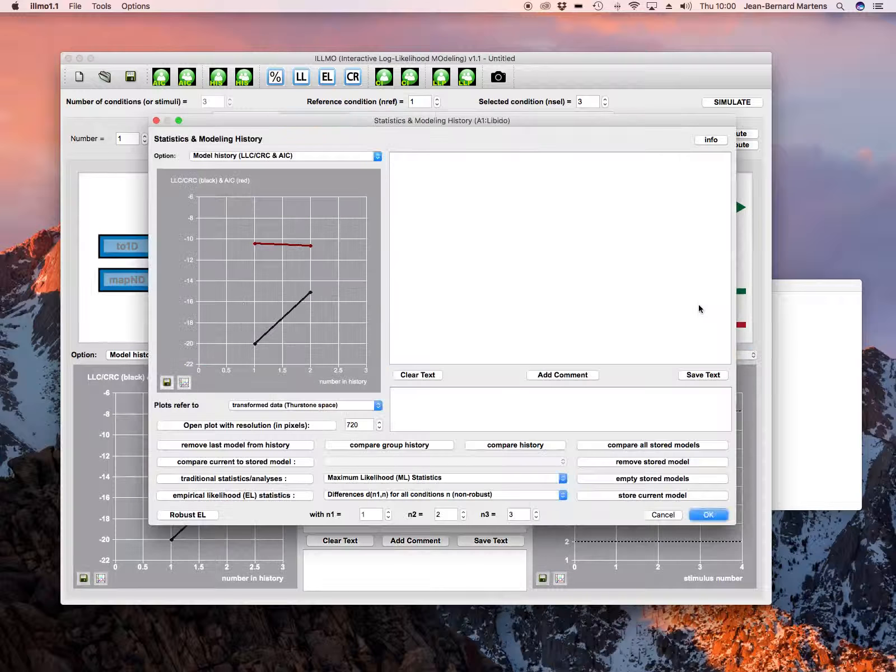
Run Maximum Likelihood statistics and a One-way ANOVA from the statistics and modeling history, then close it
click(698, 306)
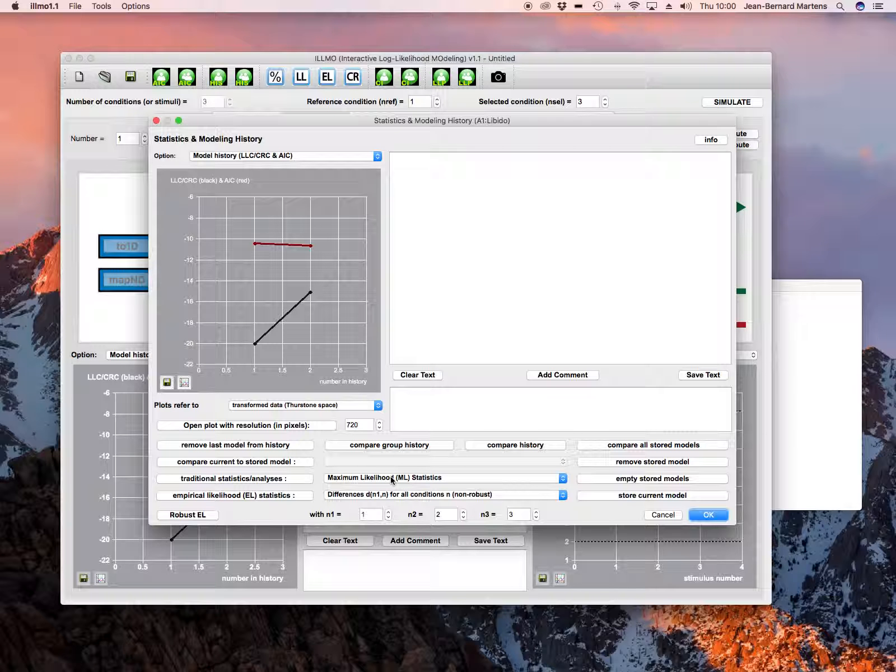
click(309, 479)
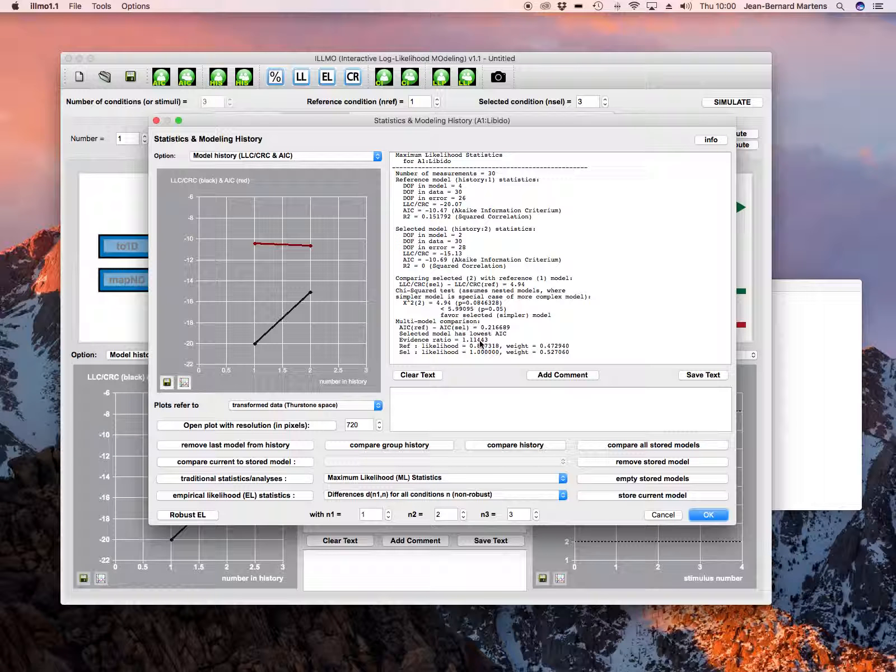
click(424, 479)
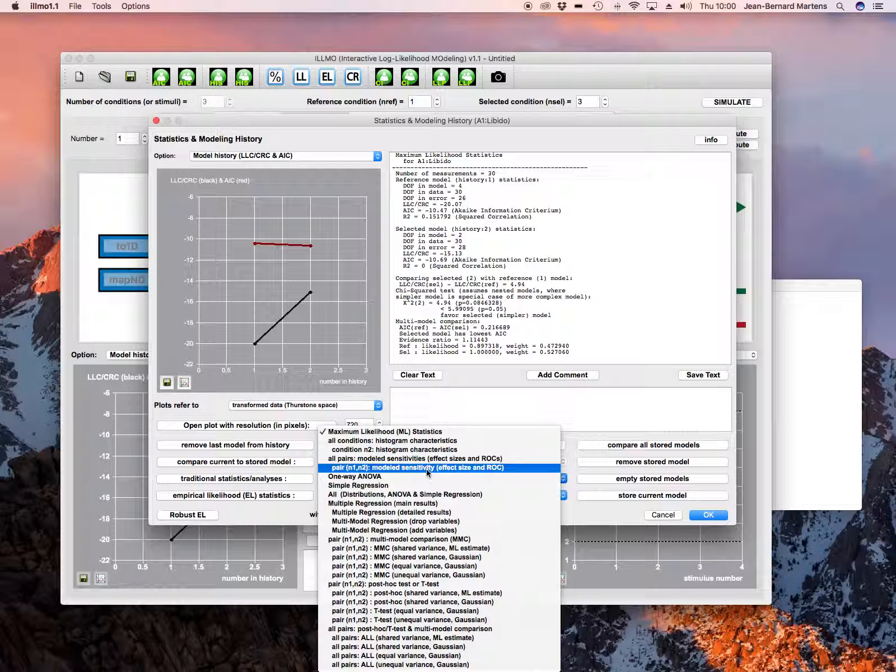
click(398, 477)
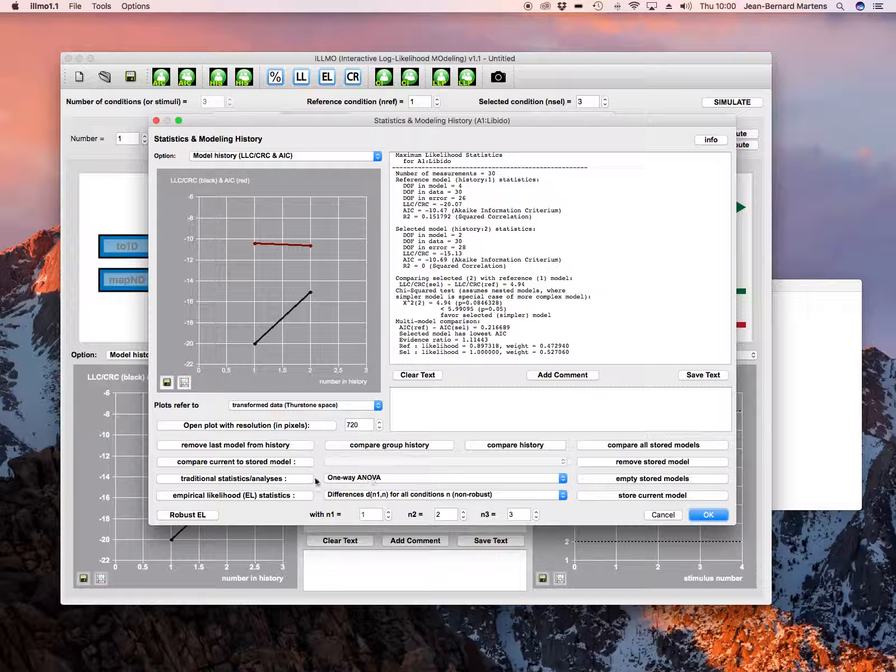
click(283, 479)
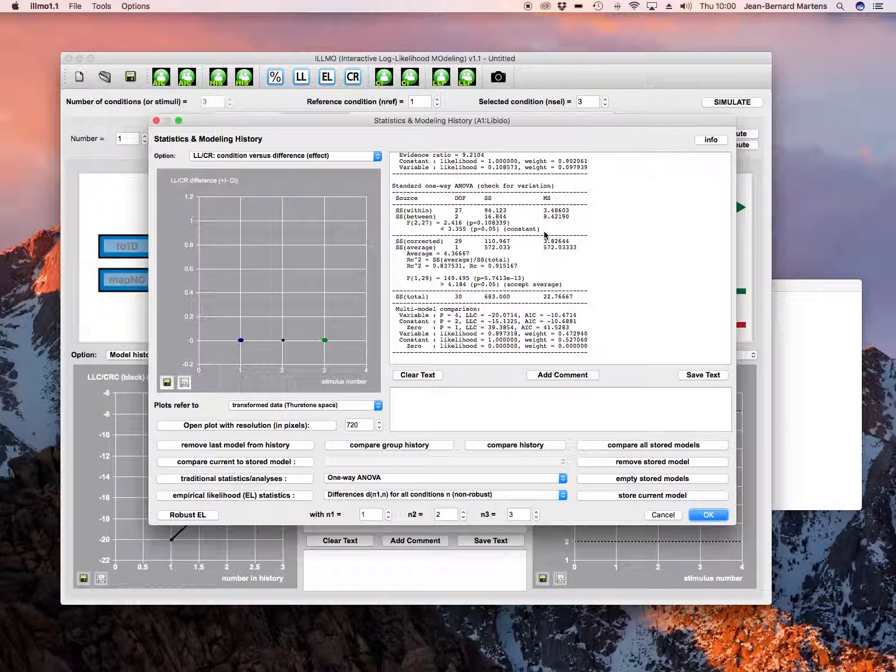
click(663, 515)
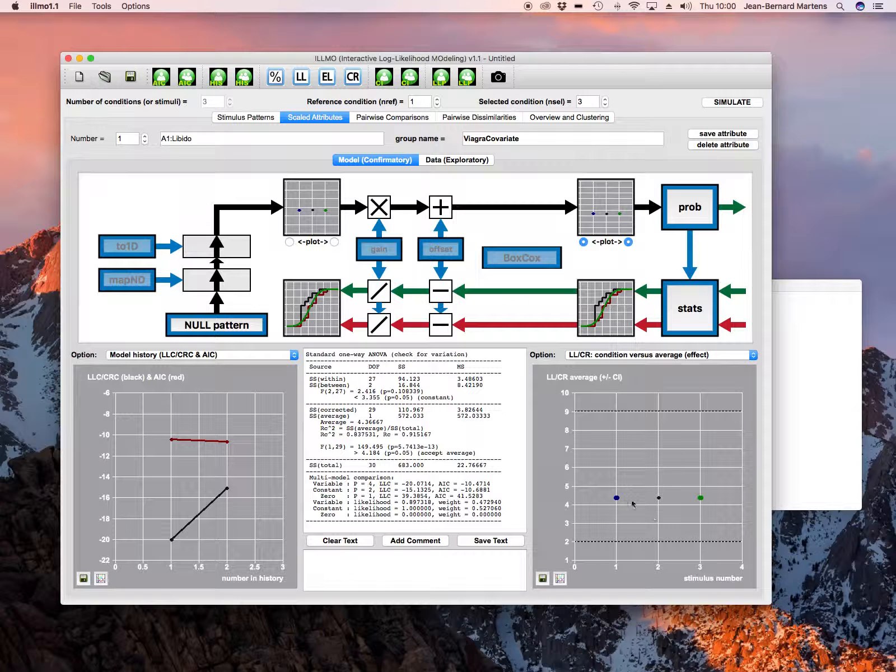
Switch the input pattern back to the private (unnamed) 1D pattern
click(189, 330)
click(208, 328)
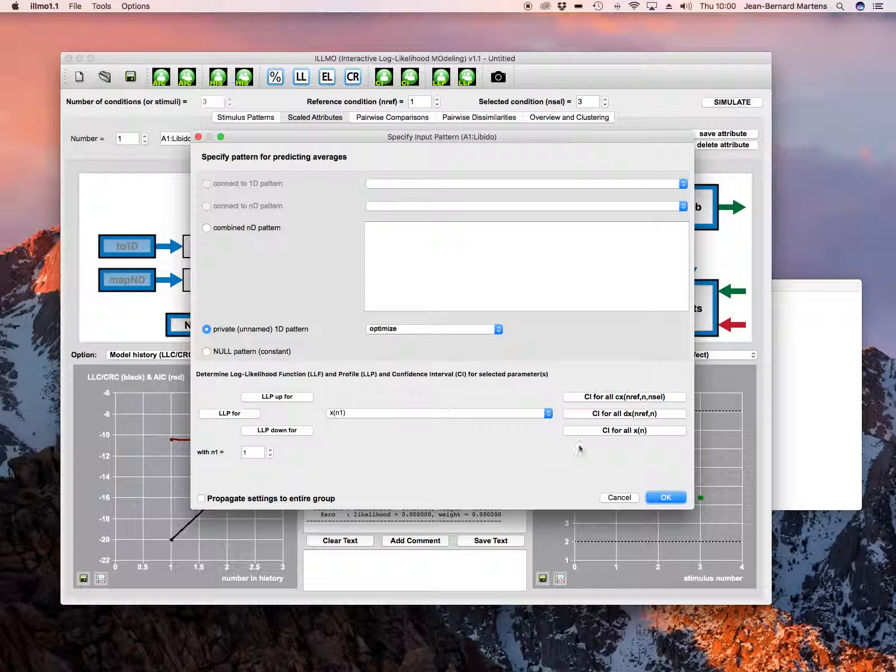
click(649, 496)
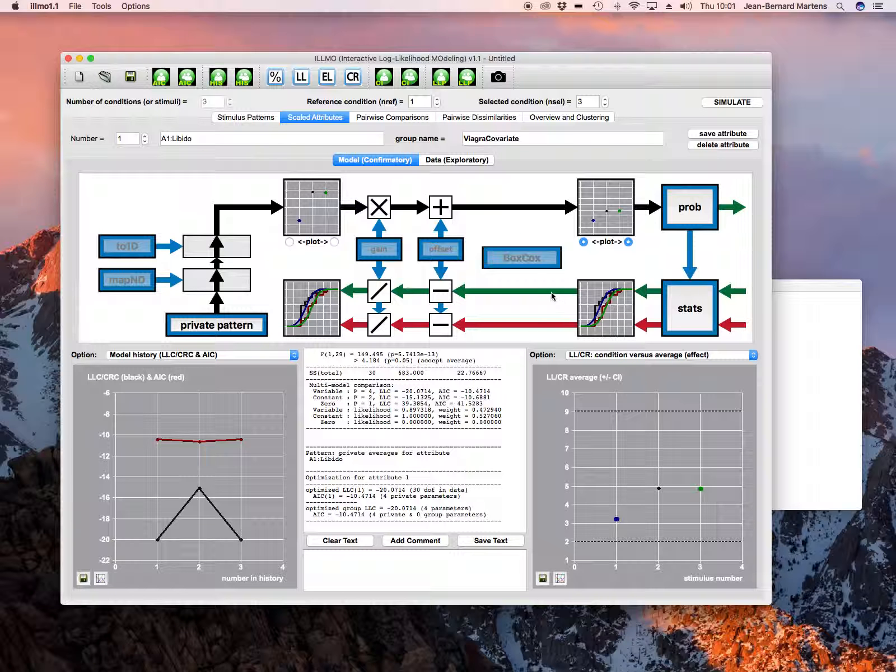
Start a new project and set the number of conditions to 30
click(80, 78)
click(203, 102)
text(30)
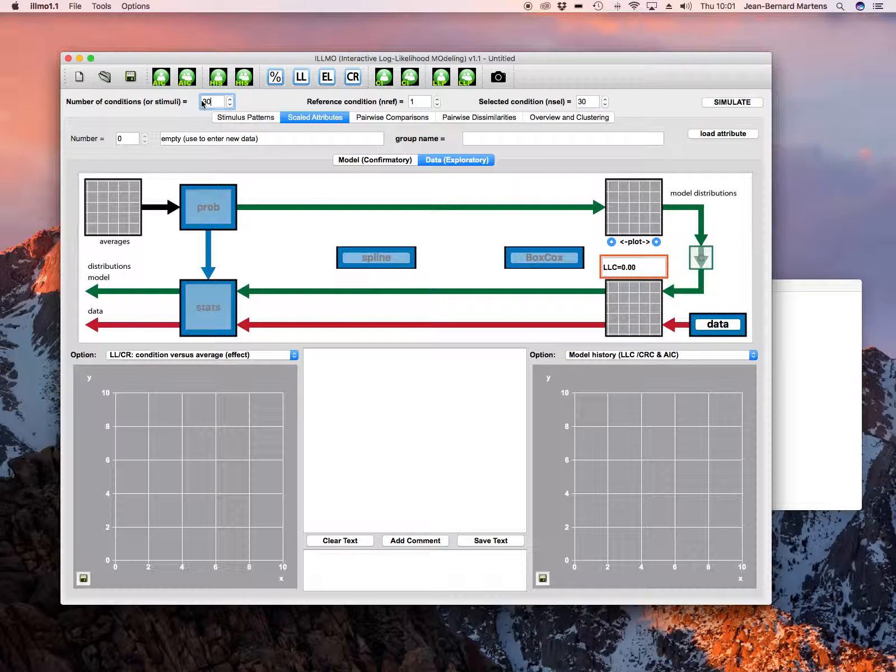
Open ViagraCovariate.csv again as a semicolon-separated attribute file, answering that conditions are not in separate columns
click(75, 6)
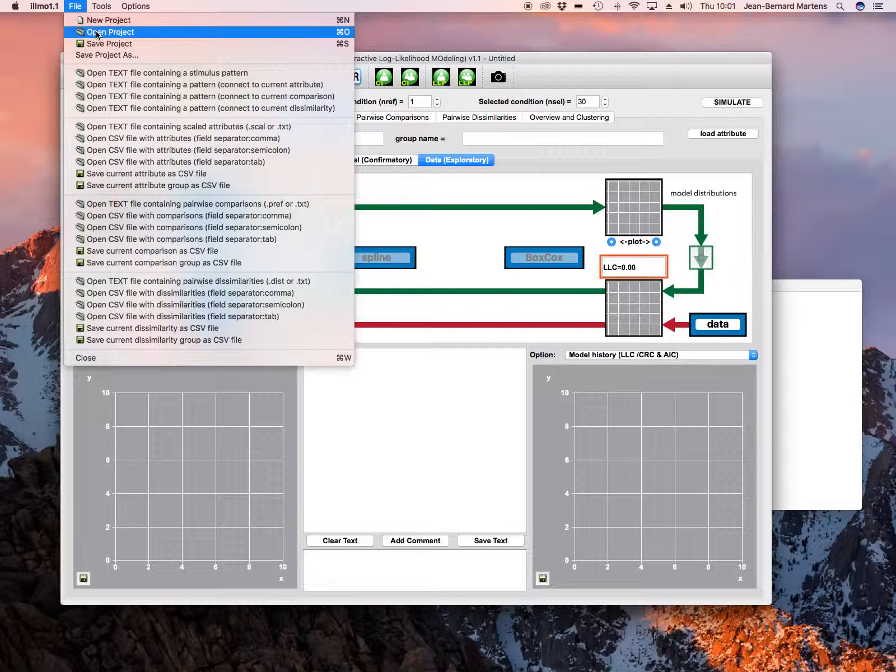
click(176, 154)
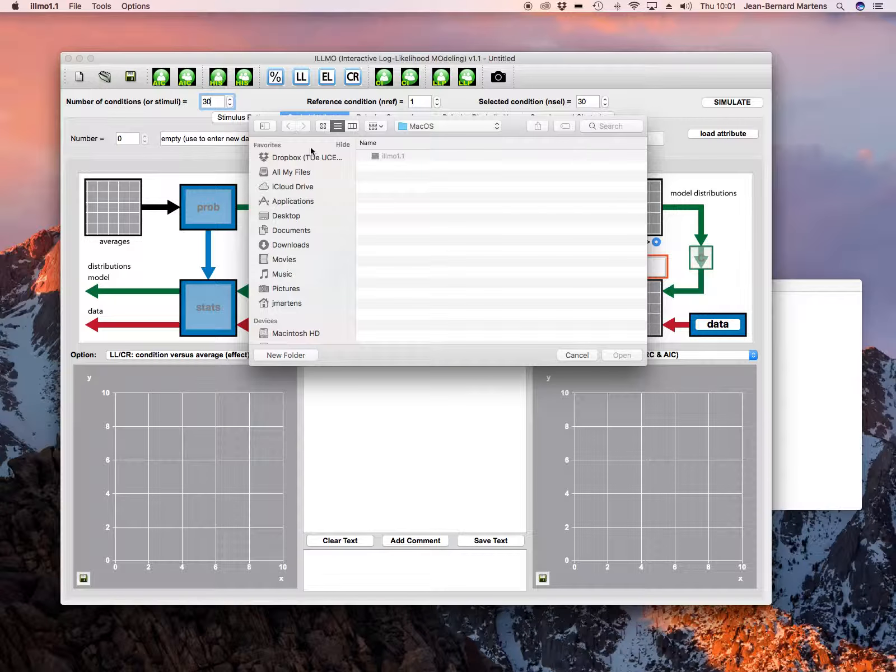
click(460, 126)
click(465, 232)
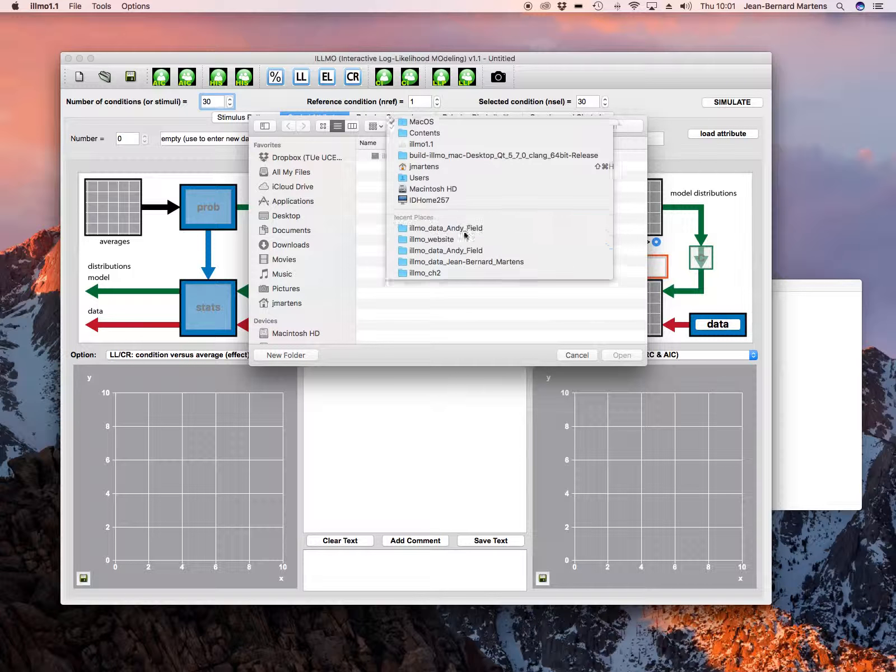
click(438, 327)
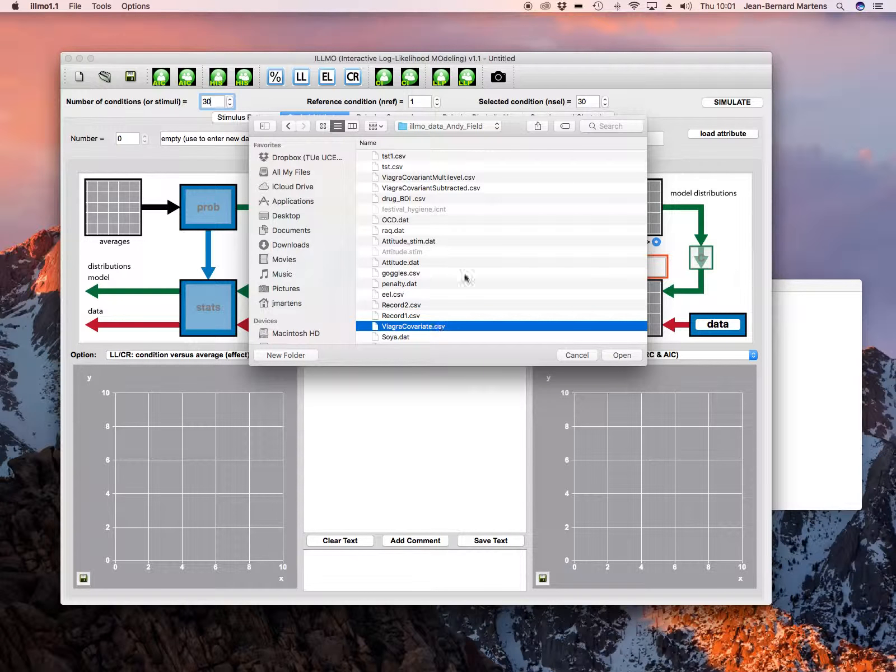
key(Return)
click(495, 342)
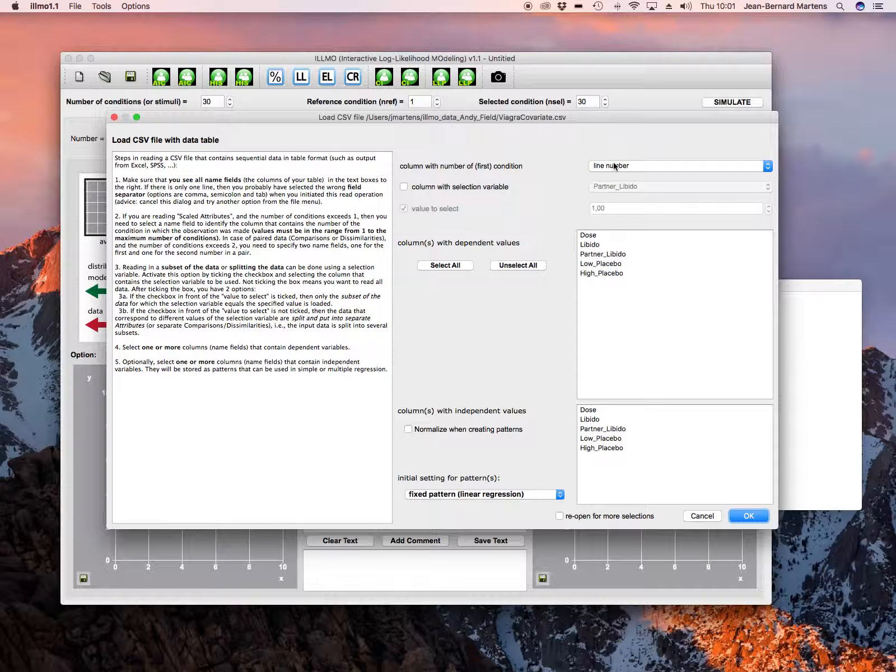
Load Libido as the dependent column with Dose, Partner_Libido, Low_Placebo and High_Placebo as independent patterns, not treating it as discrete
click(593, 245)
click(592, 411)
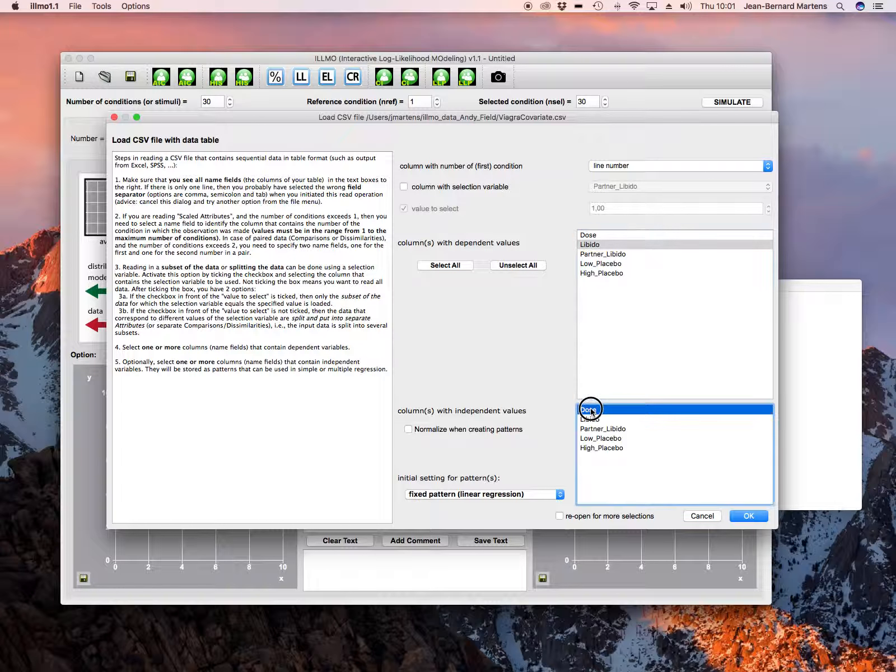
super+click(614, 429)
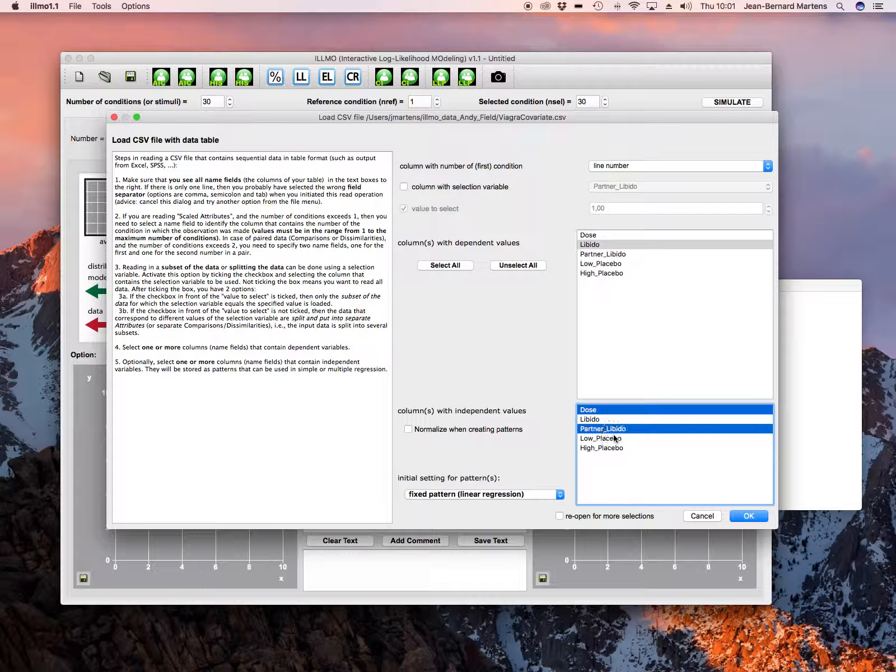
super+click(616, 438)
super+click(619, 447)
click(750, 516)
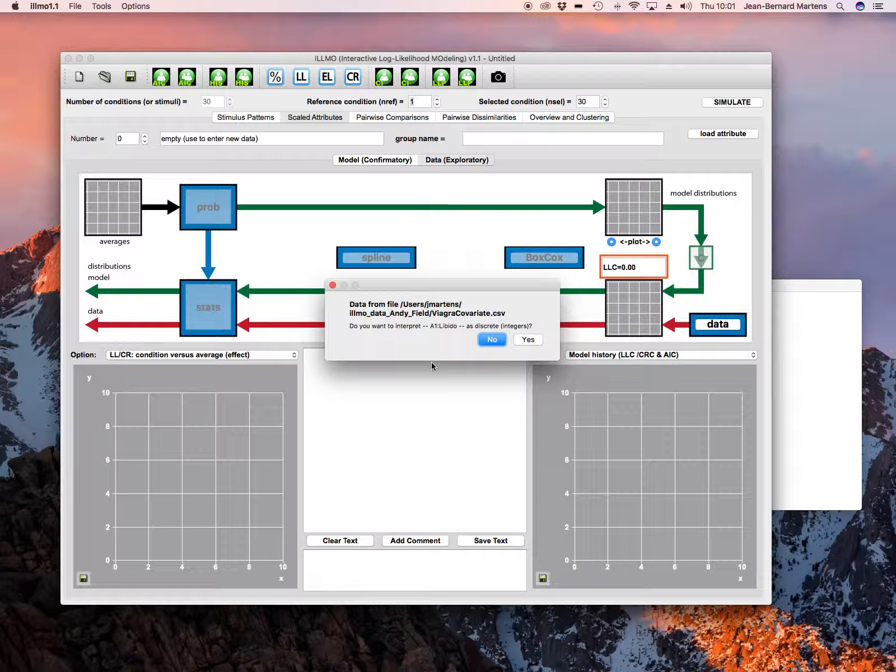
click(490, 340)
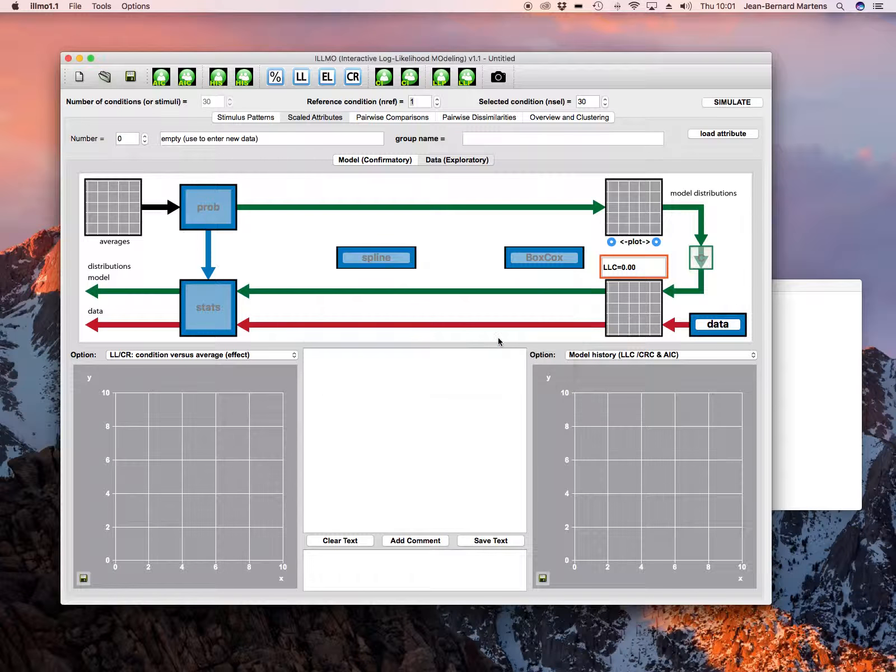
Connect the Libido attribute's model input to the 1D pattern p1D(2) ViagraCovariate(Partner_Libido)
click(382, 161)
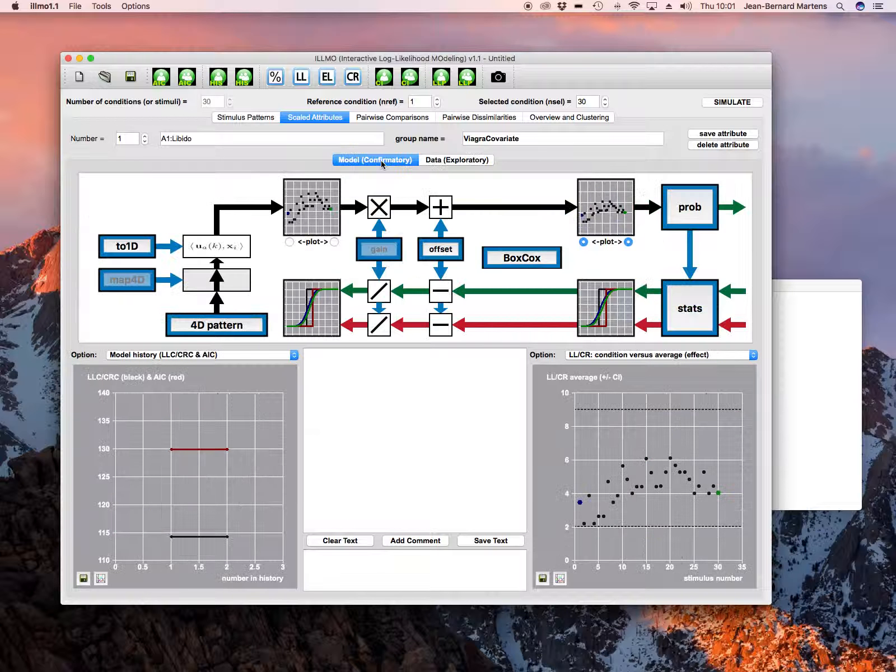
click(222, 328)
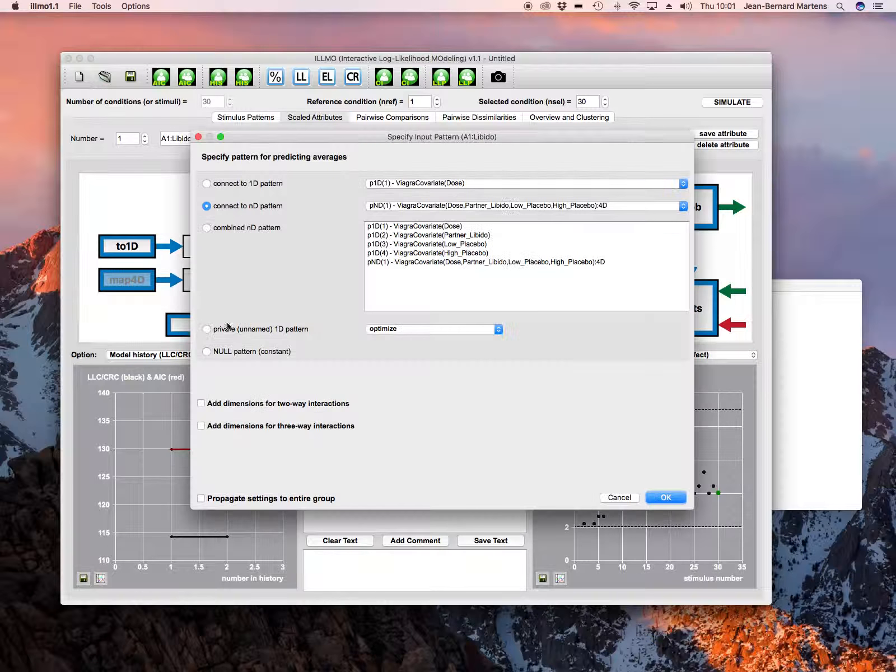
click(225, 185)
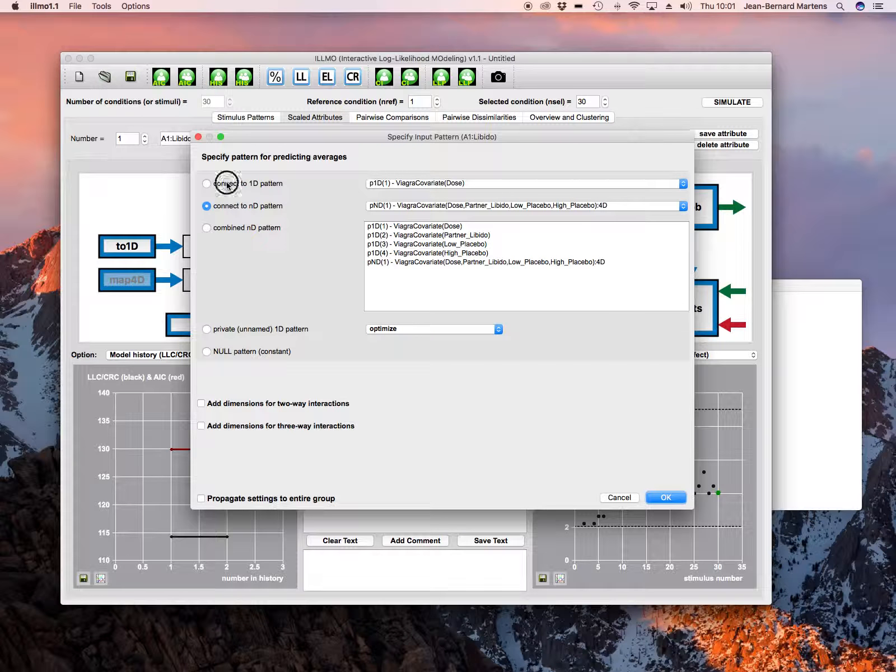
click(451, 183)
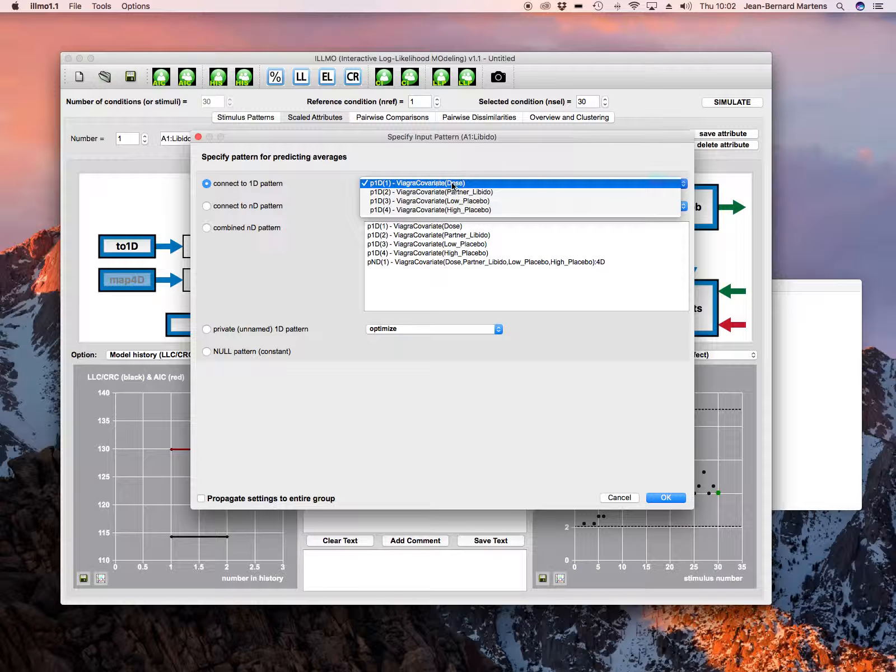
click(473, 194)
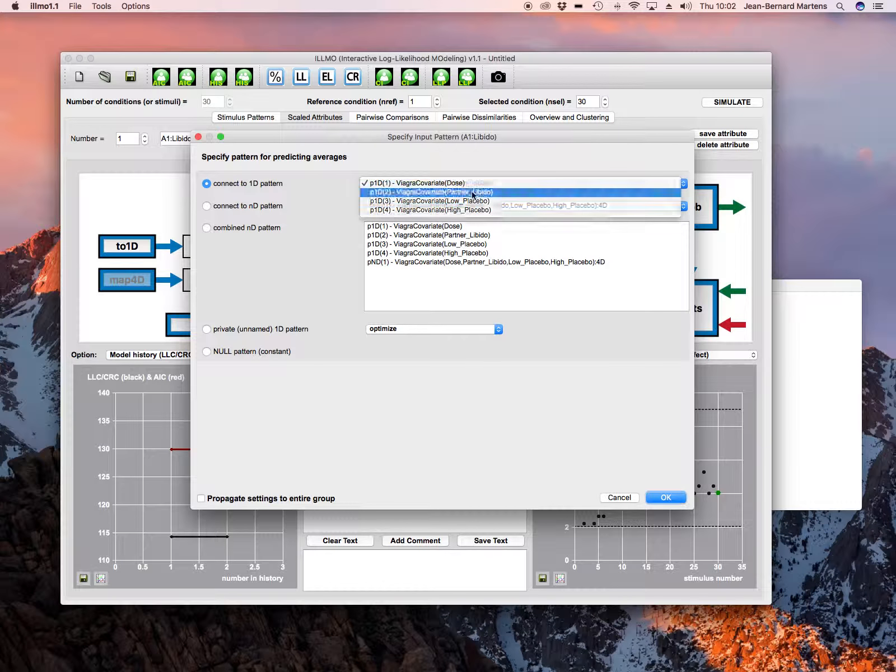
click(666, 497)
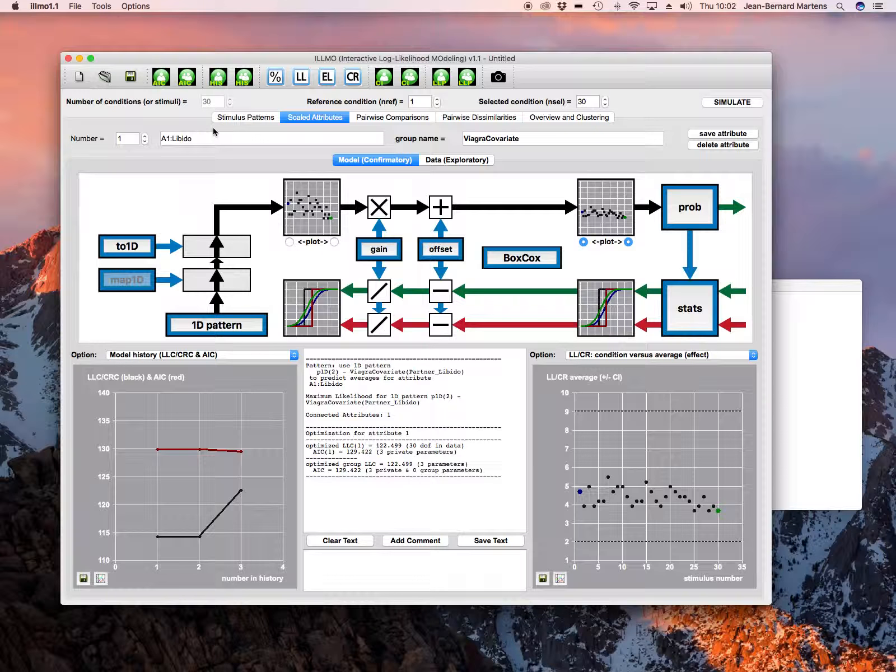
Save the current attribute as CSV file tst1, replacing the existing file
click(76, 7)
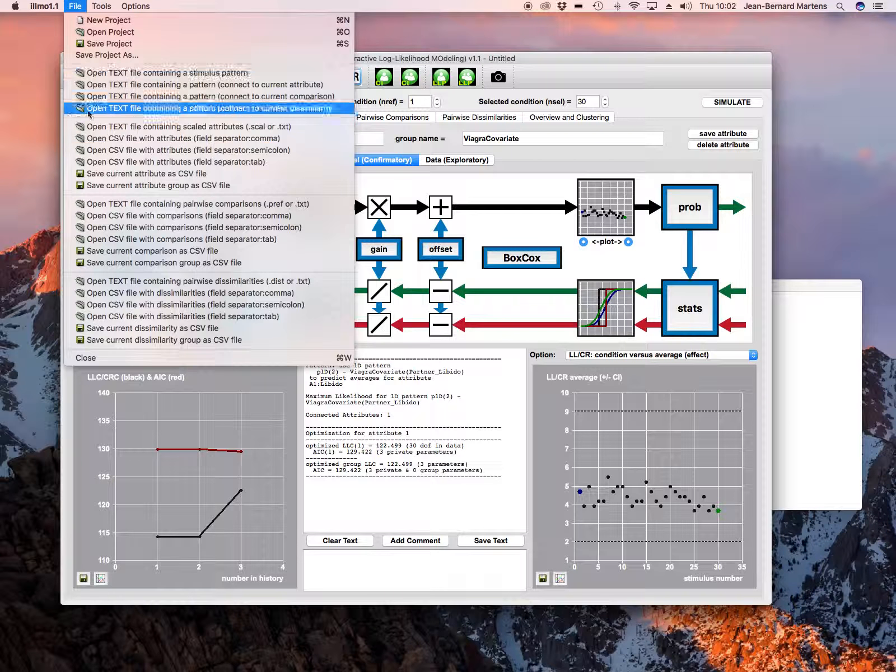
click(136, 174)
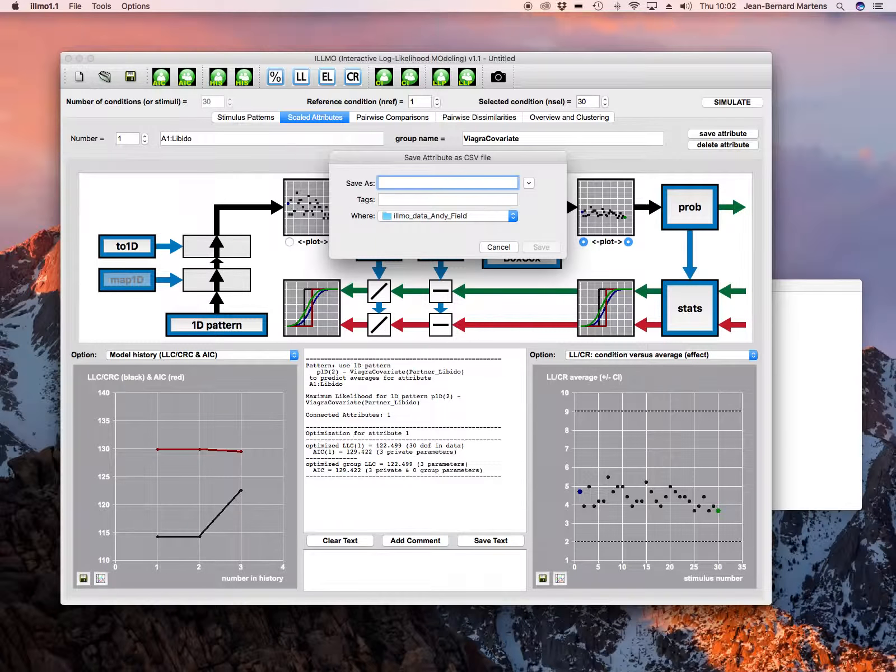
text(tst1)
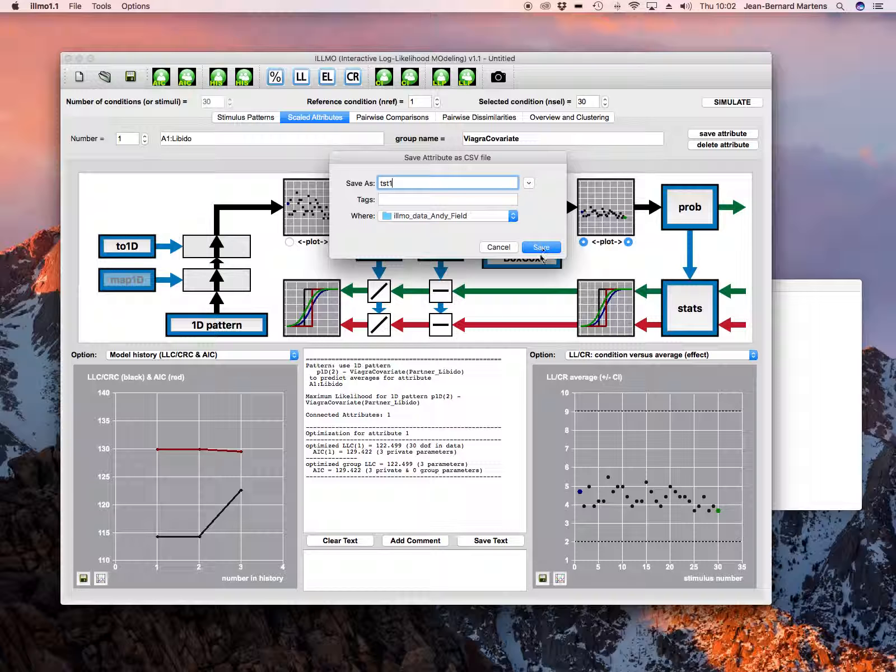
click(542, 252)
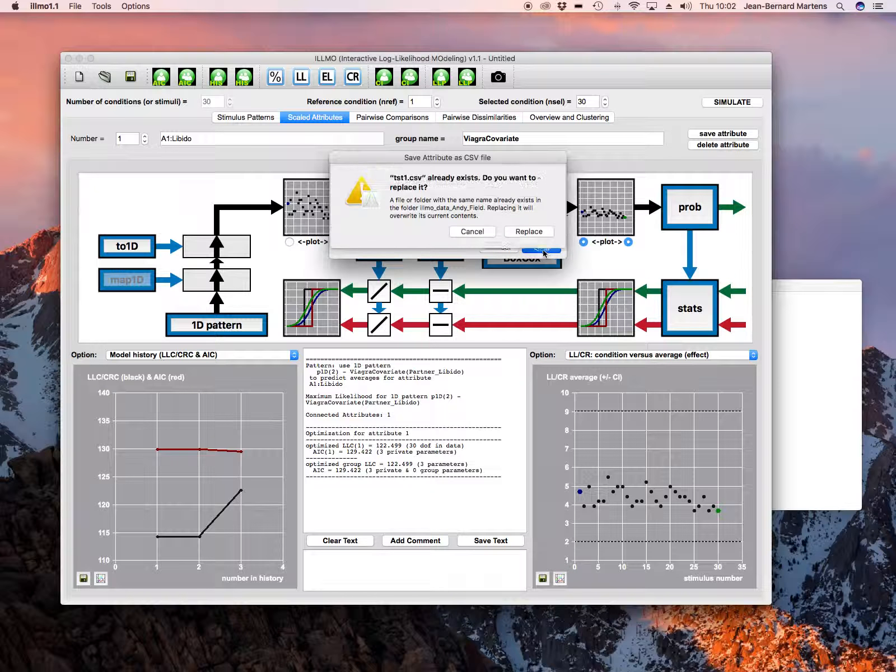
click(521, 232)
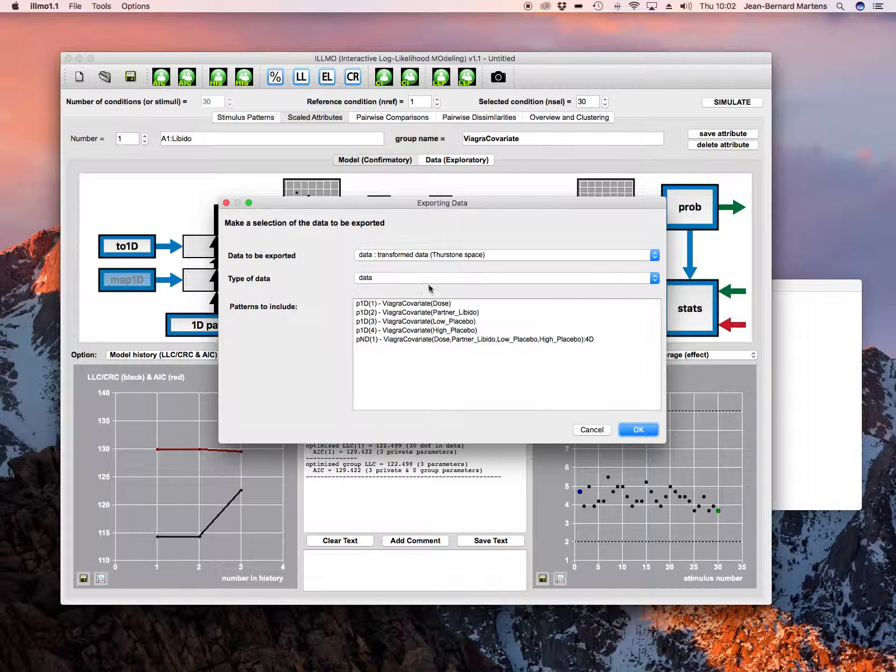
Export data, model and residue, including the Dose, Low_Placebo and High_Placebo patterns
click(398, 289)
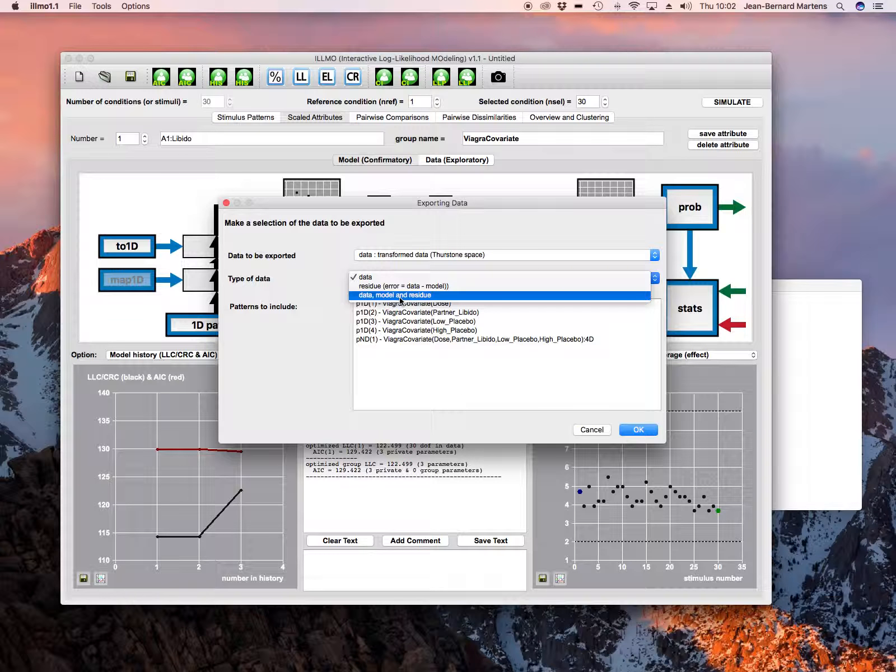
click(400, 296)
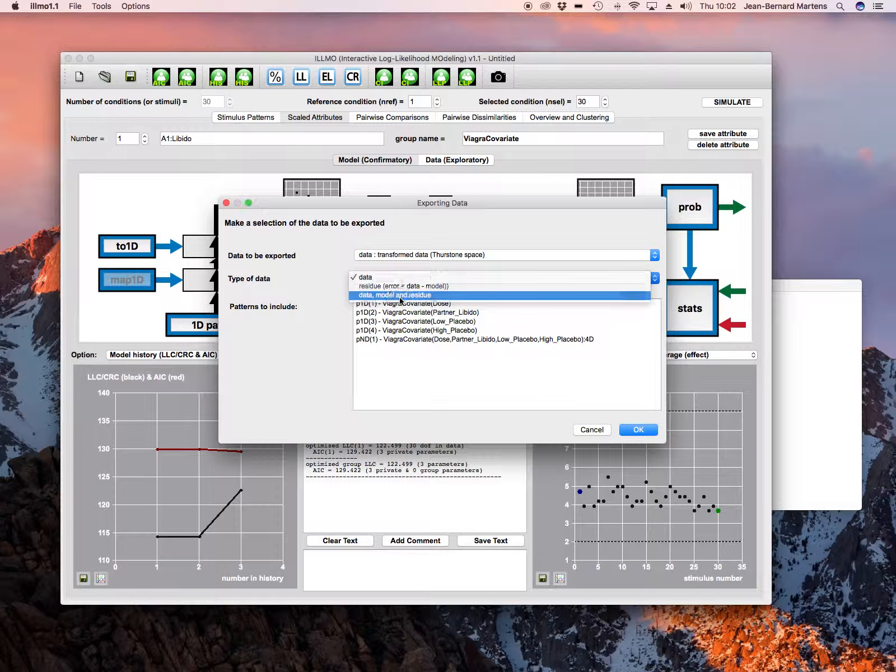
click(448, 306)
super+click(455, 321)
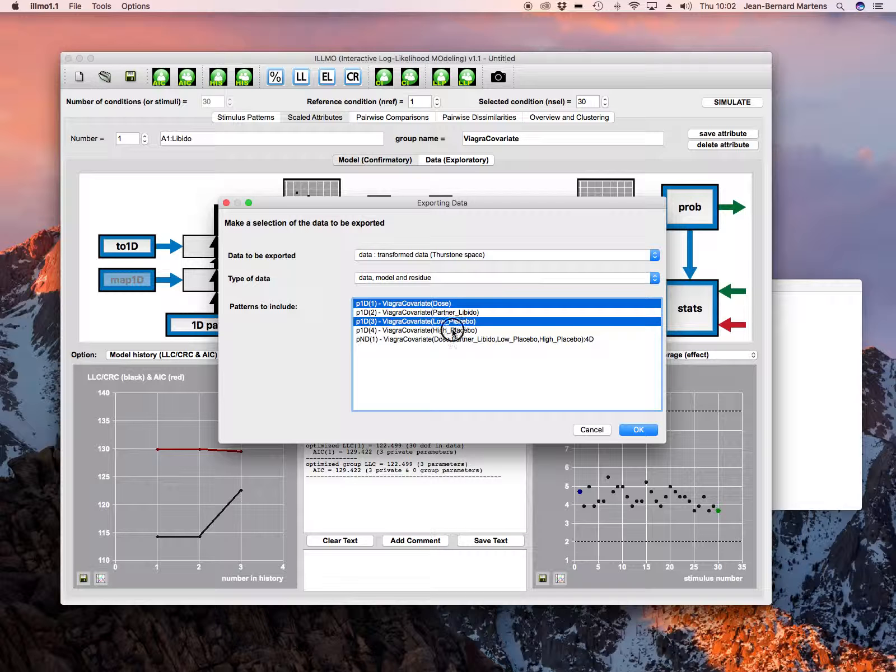
super+click(453, 331)
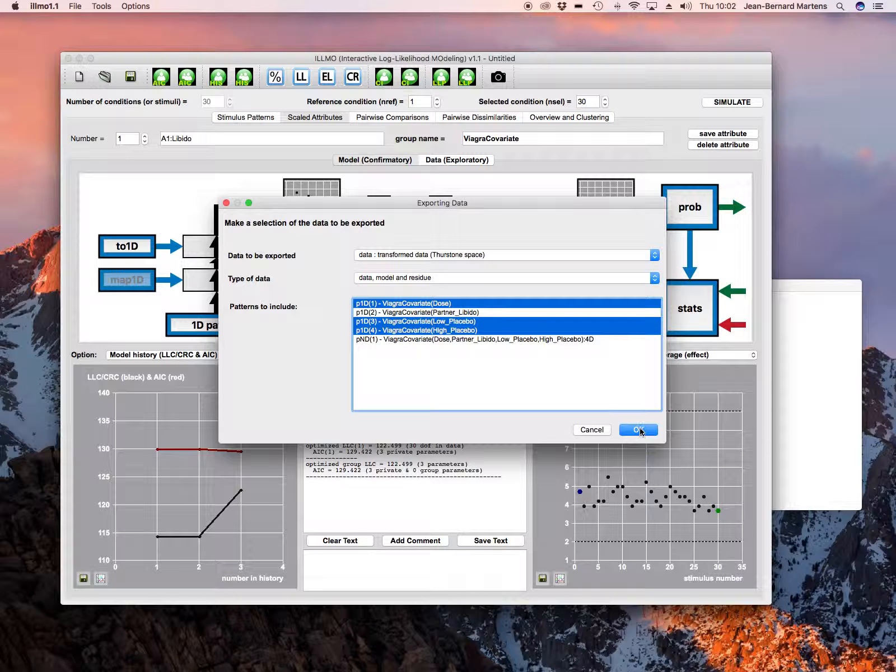
click(639, 429)
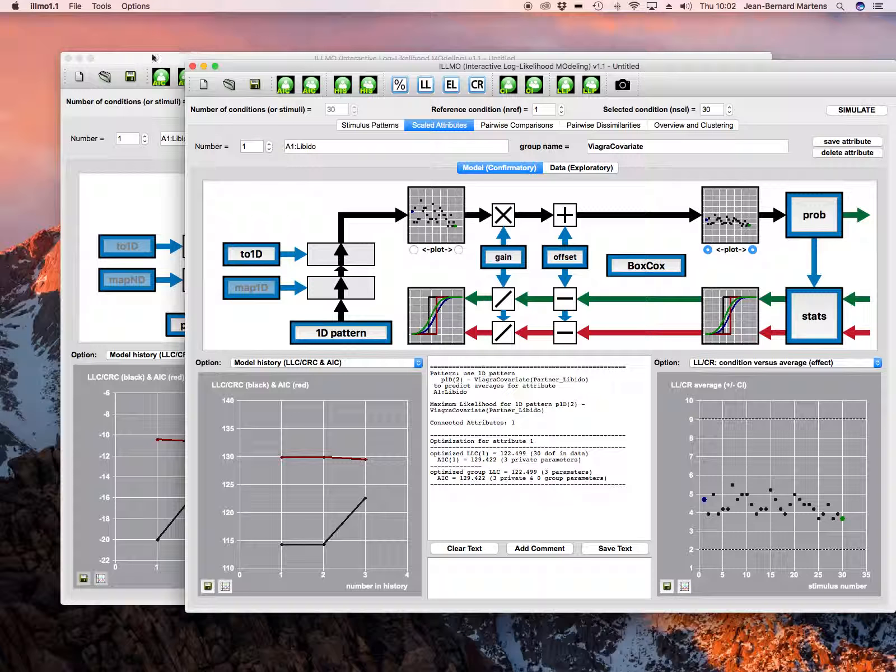
In the other ILLMO window, open tst1.csv as a semicolon-separated attribute file, answering that conditions are not in separate columns
click(153, 58)
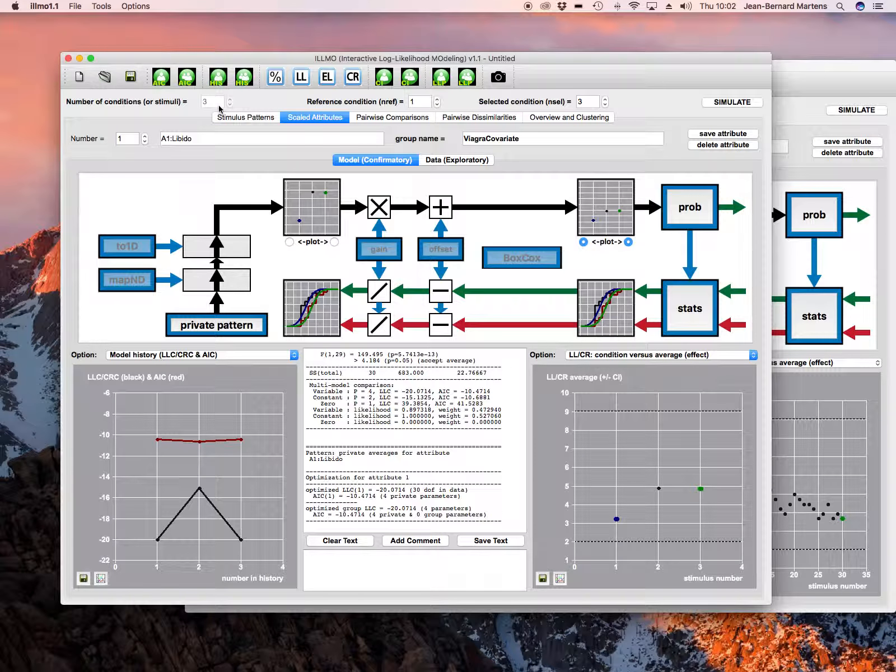
click(75, 6)
click(165, 150)
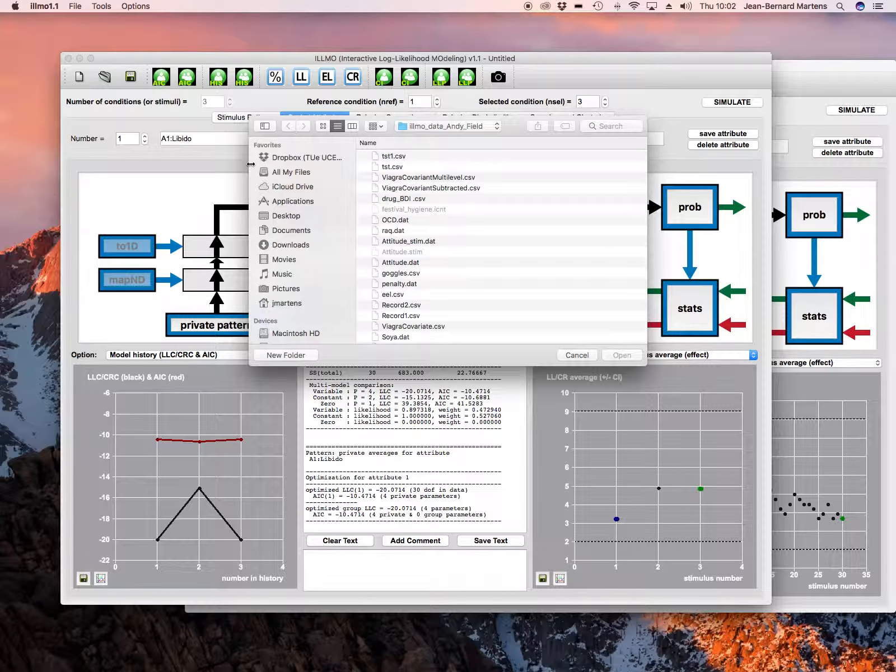
click(399, 159)
double_click(400, 159)
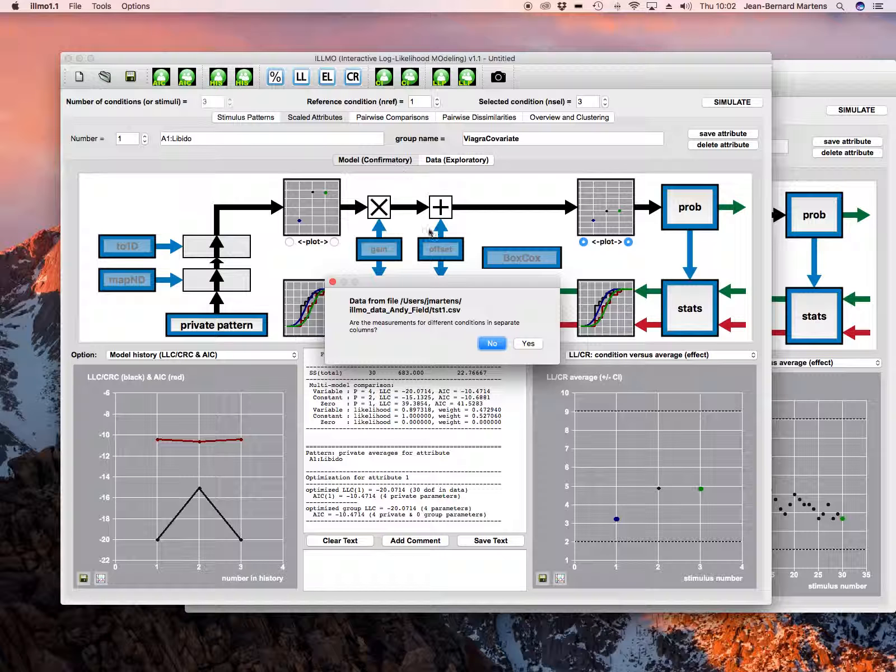
click(492, 343)
Use p1D(1) ViagraCovariate(Dose) as the condition column and load residue as the dependent values, not as discrete
click(614, 168)
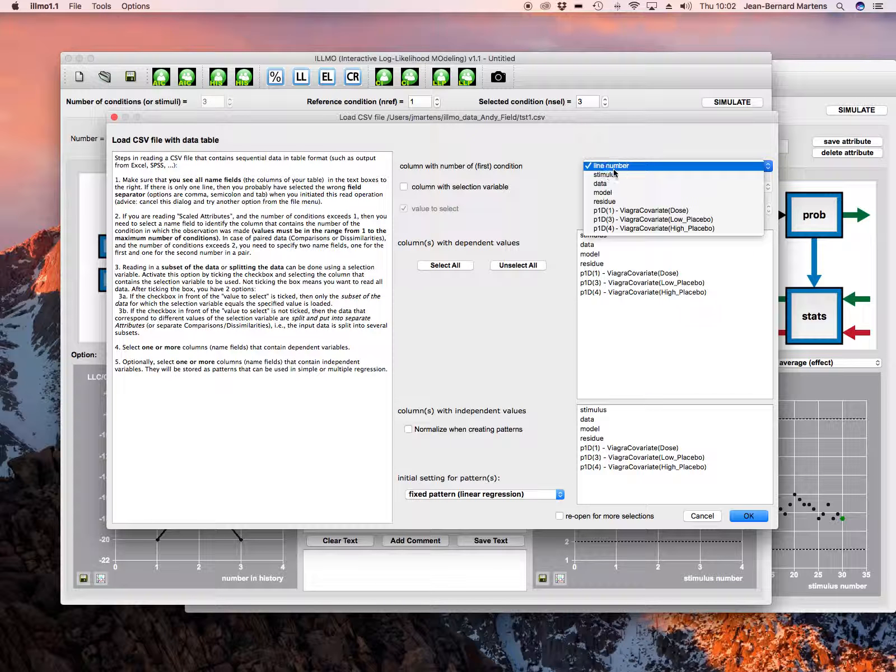
click(633, 211)
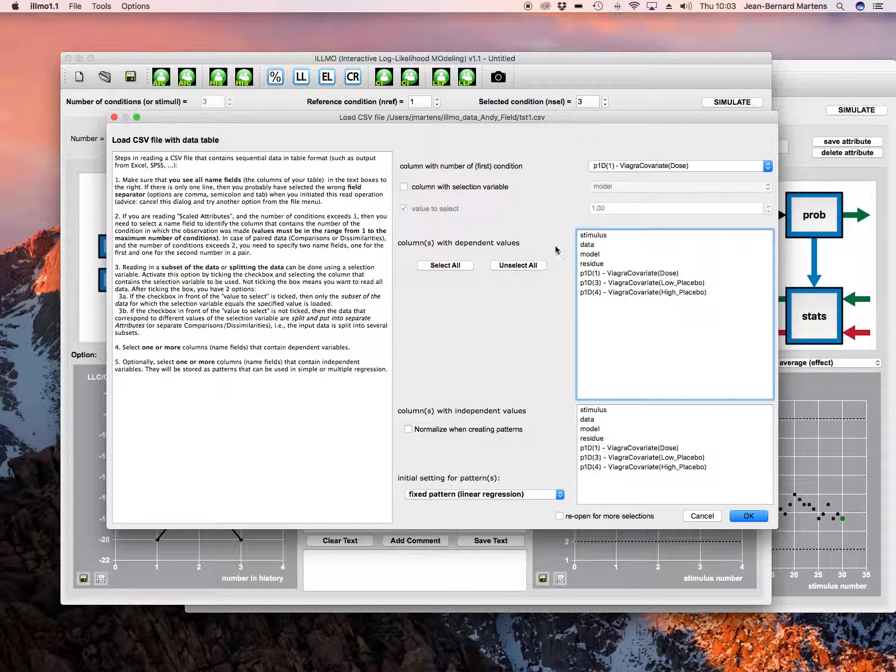
click(596, 265)
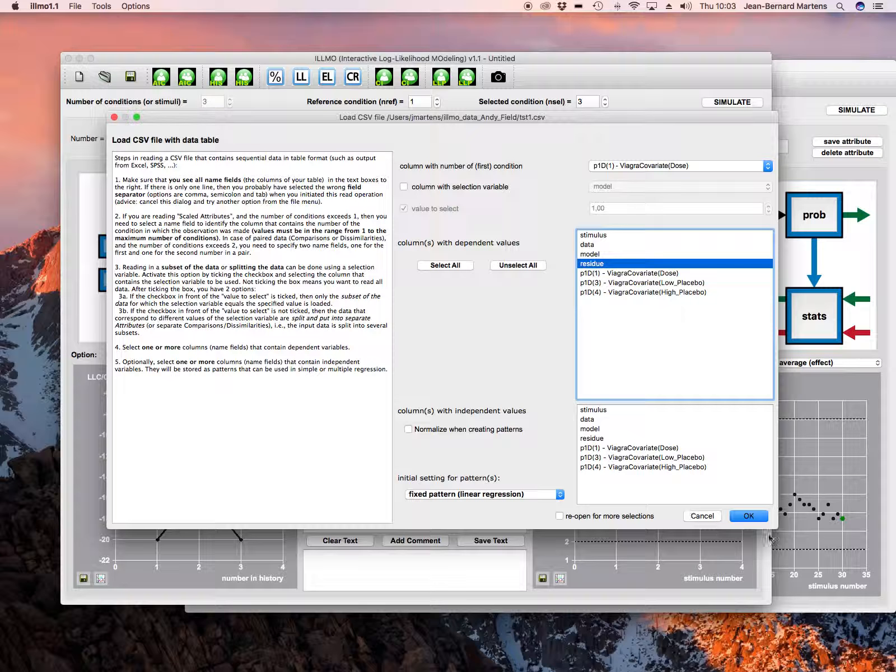
click(747, 515)
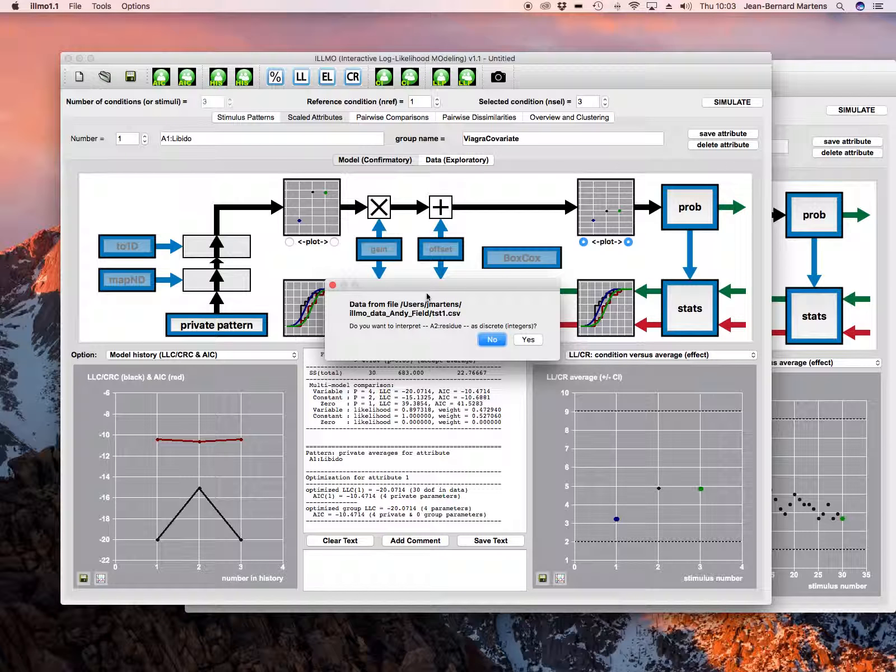
click(491, 340)
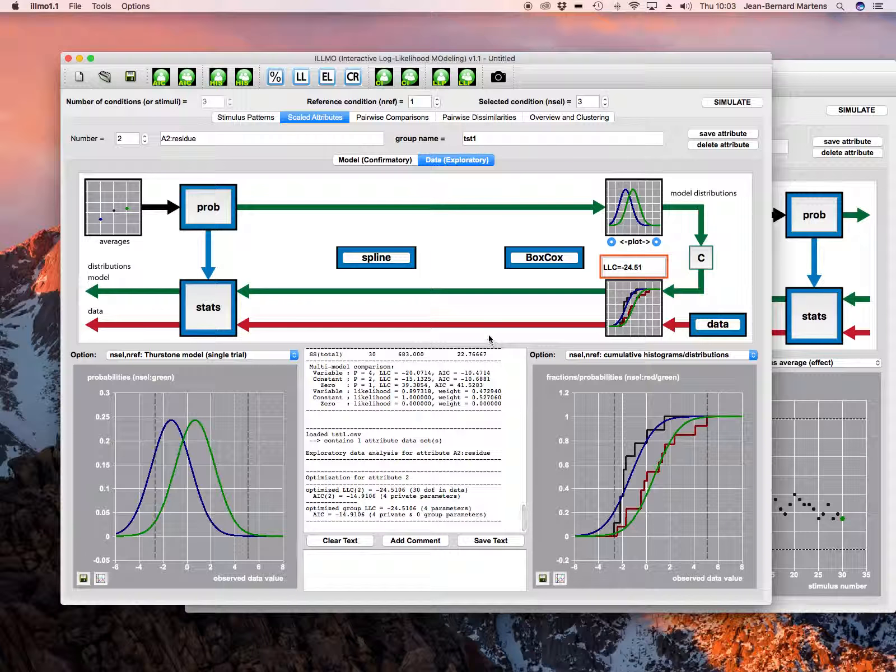
Compute the confidence intervals for residue differences between dose conditions in the exploratory data view
click(202, 211)
click(656, 377)
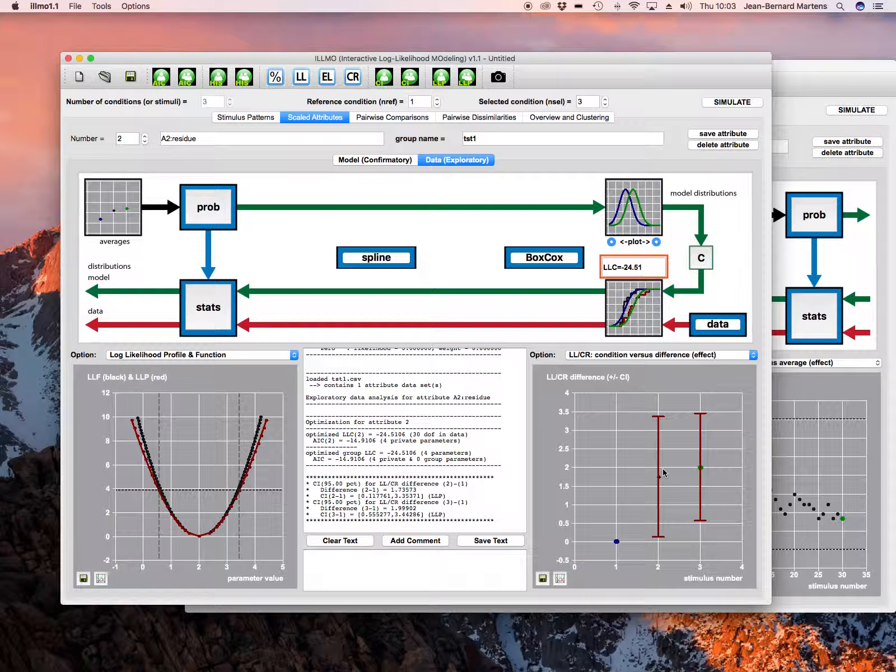
Return to the first window and delete the Libido attribute
click(791, 396)
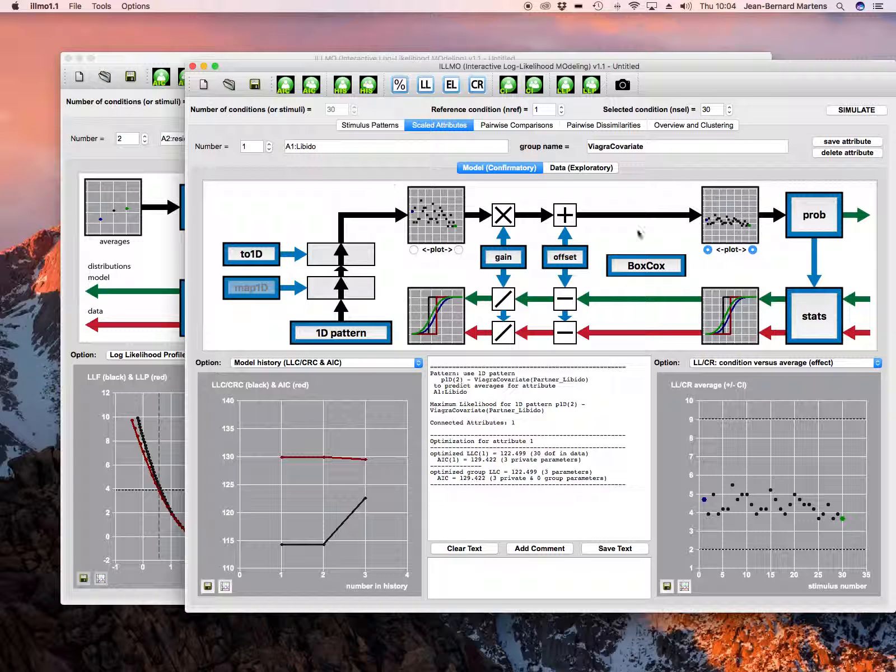
click(847, 153)
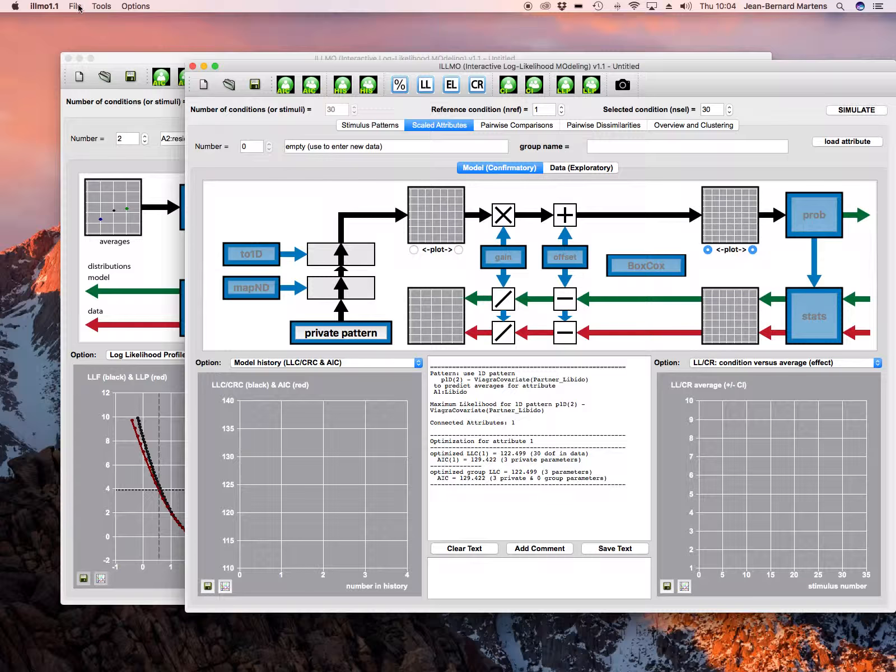
Reopen ViagraCovariate.csv as a semicolon-separated attribute file, answering that conditions are not in separate columns
click(77, 6)
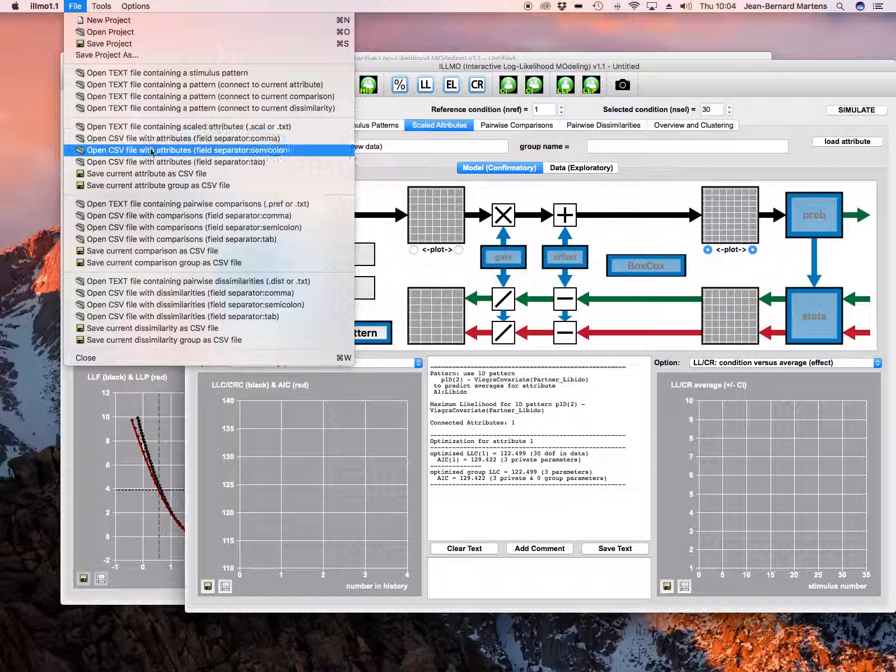
click(152, 150)
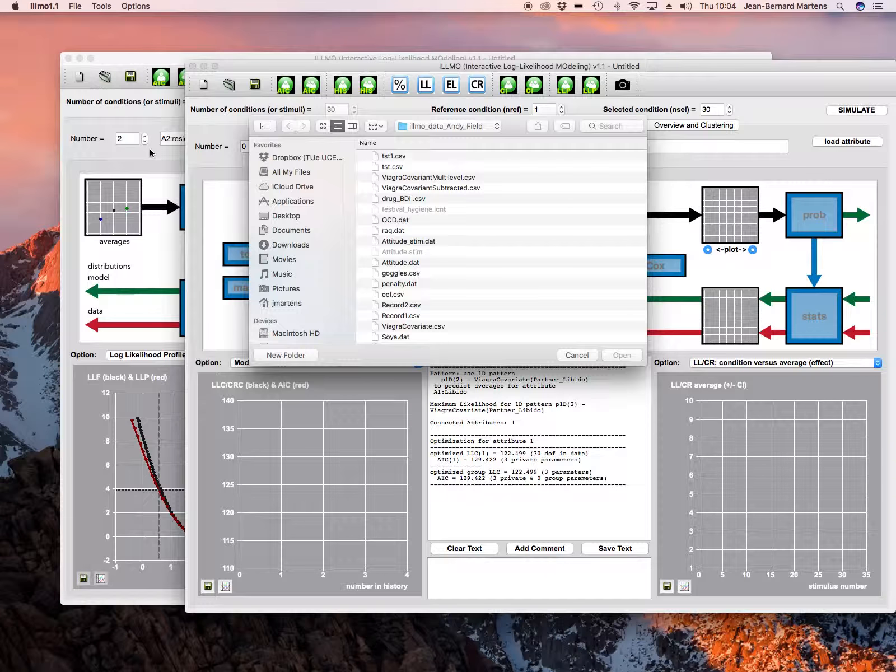
double_click(431, 330)
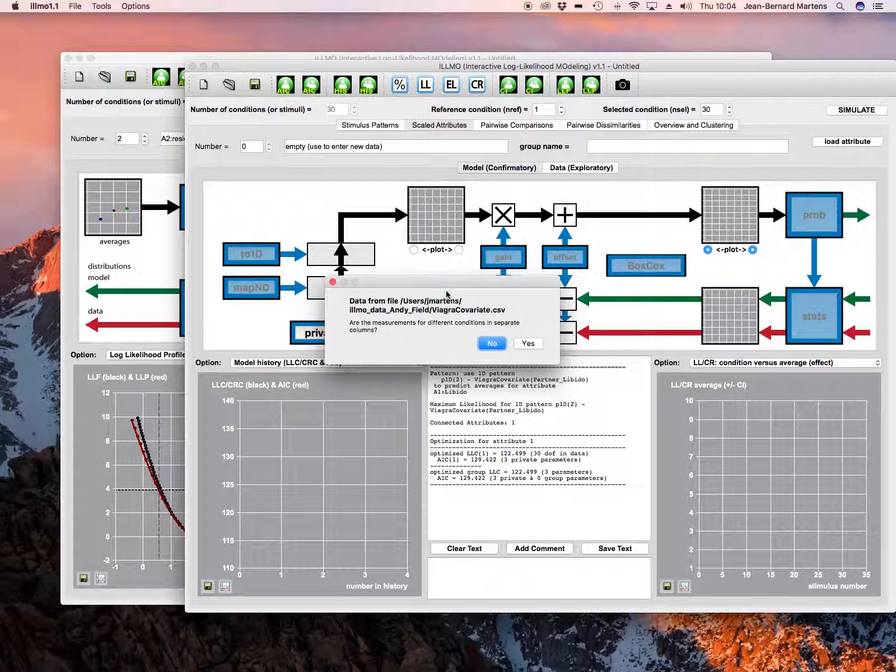
click(496, 343)
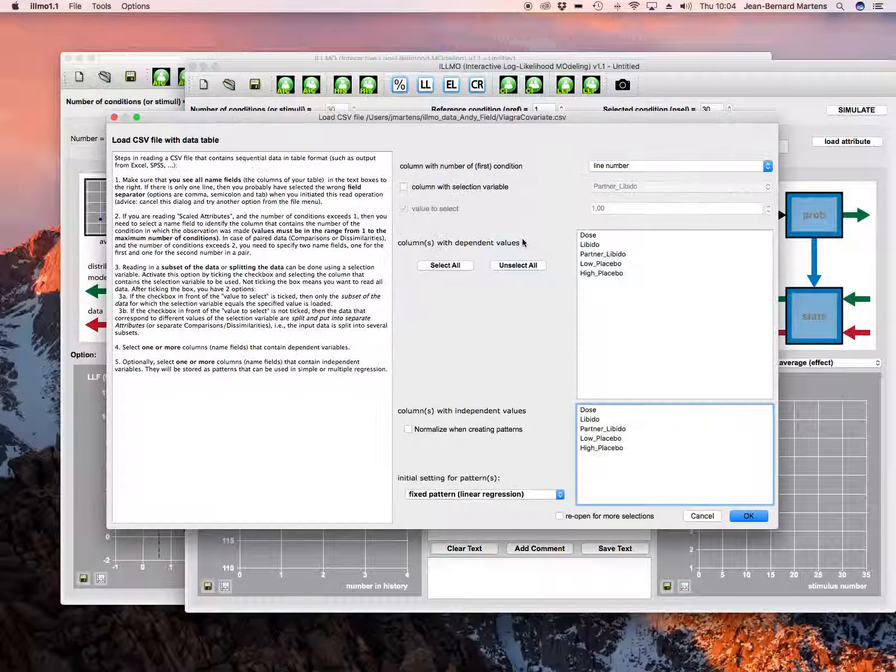
Select Libido as the dependent values and use Dose as the selection variable, without a specific value to select
click(598, 247)
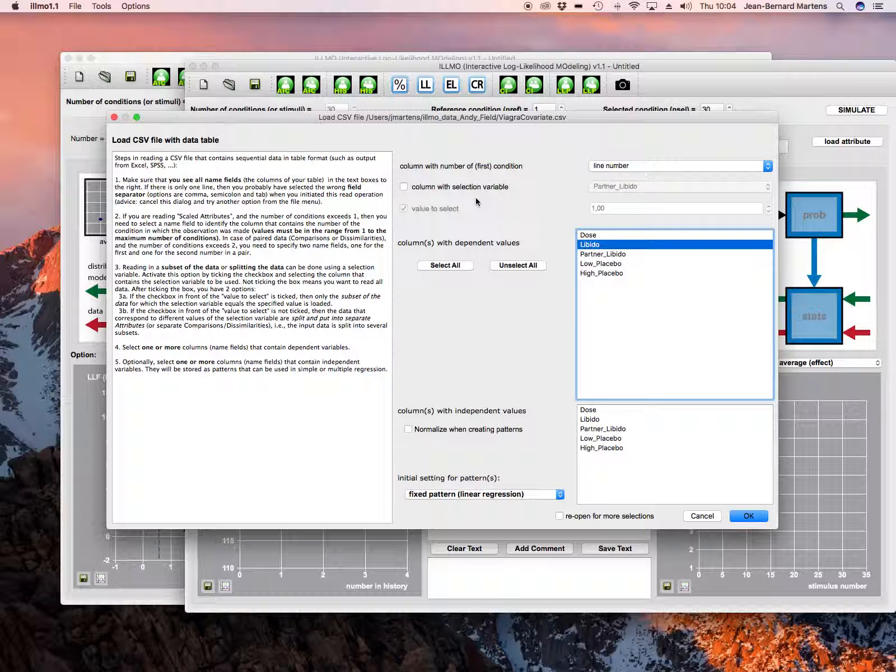
click(403, 187)
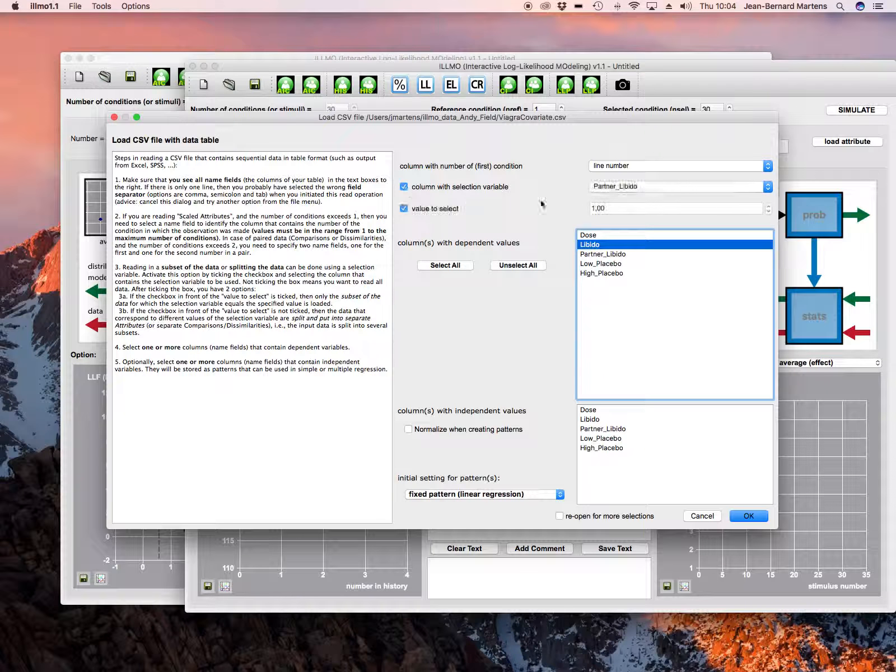
click(615, 188)
click(602, 170)
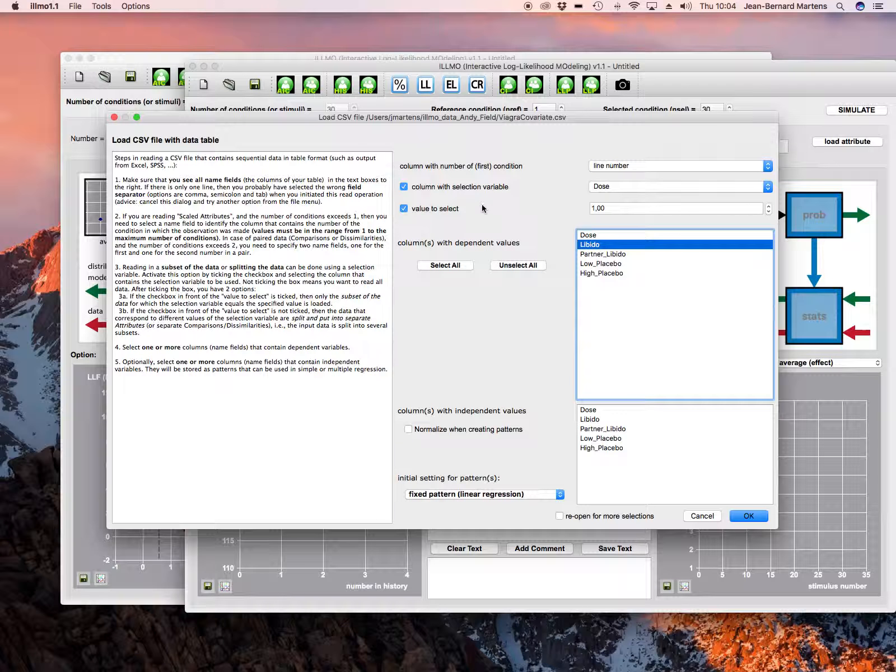
click(404, 209)
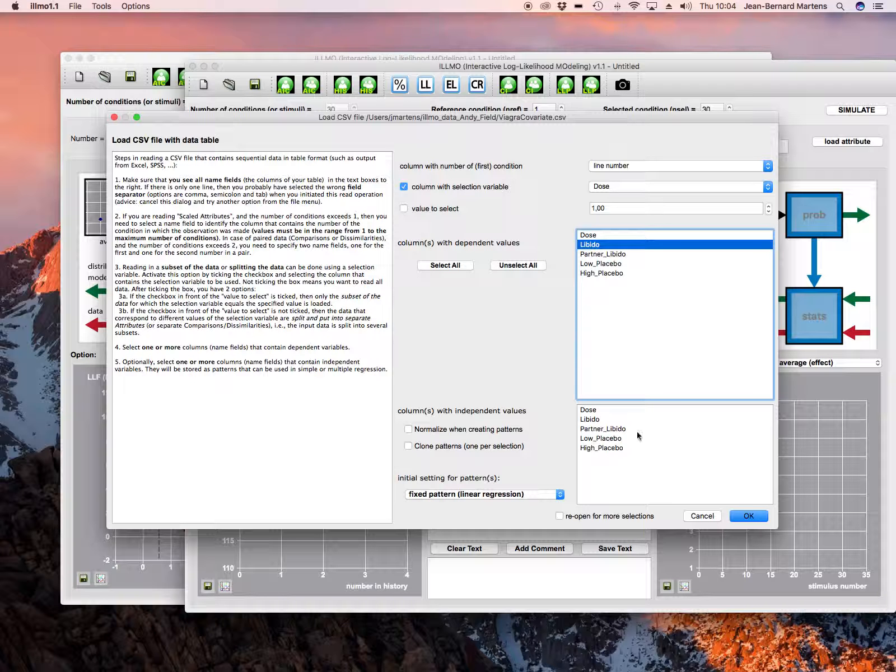
Choose Partner_Libido, Low_Placebo and High_Placebo as independent values and load the data, not interpreting Libido as discrete
drag(614, 429, 611, 449)
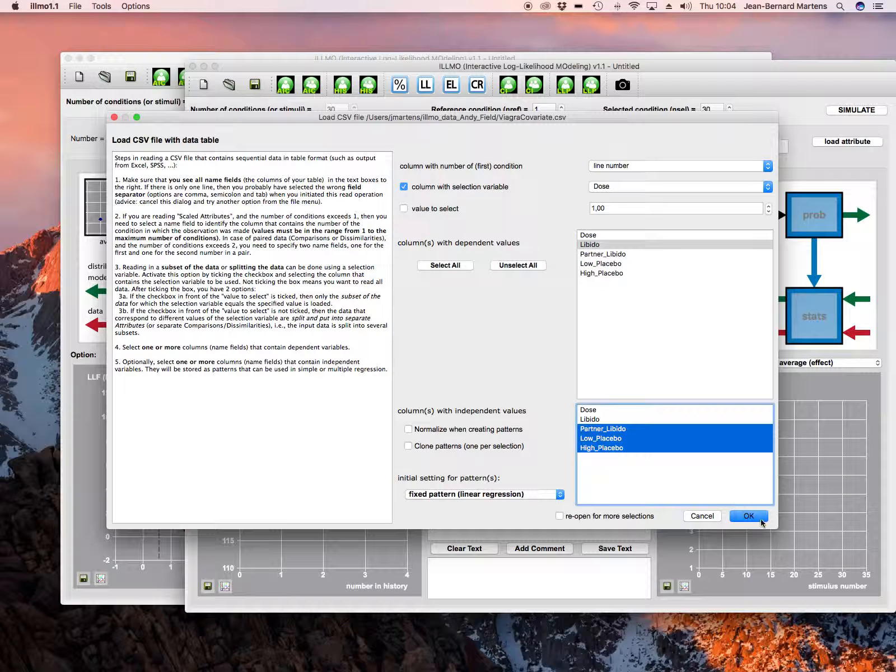
click(743, 514)
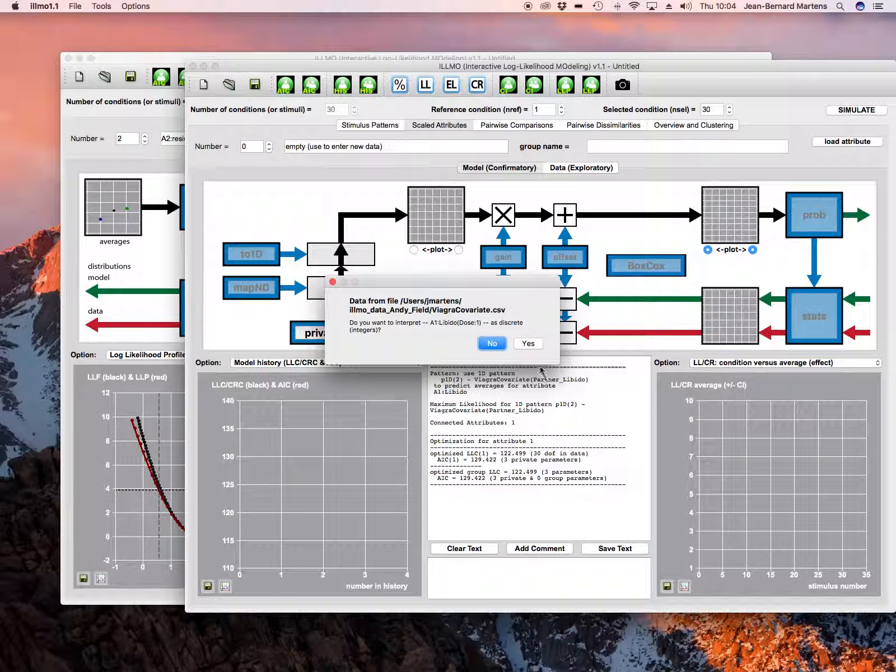
click(497, 345)
click(500, 345)
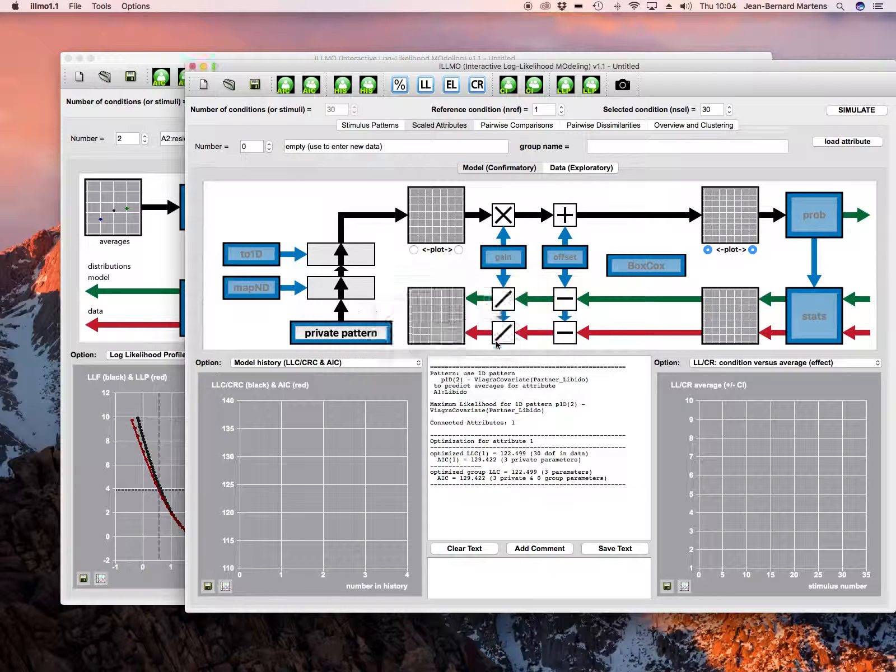
click(497, 345)
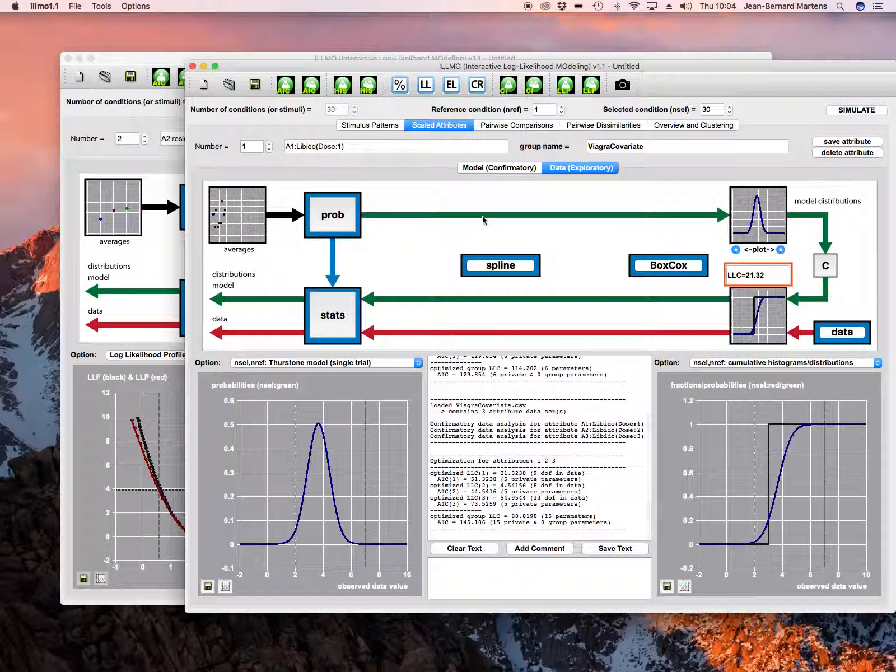
Connect the Libido attributes to the 1D pattern p1D(2) - ViagraCovariate(Partner_Libido), propagating the setting to the entire group
drag(429, 72, 377, 65)
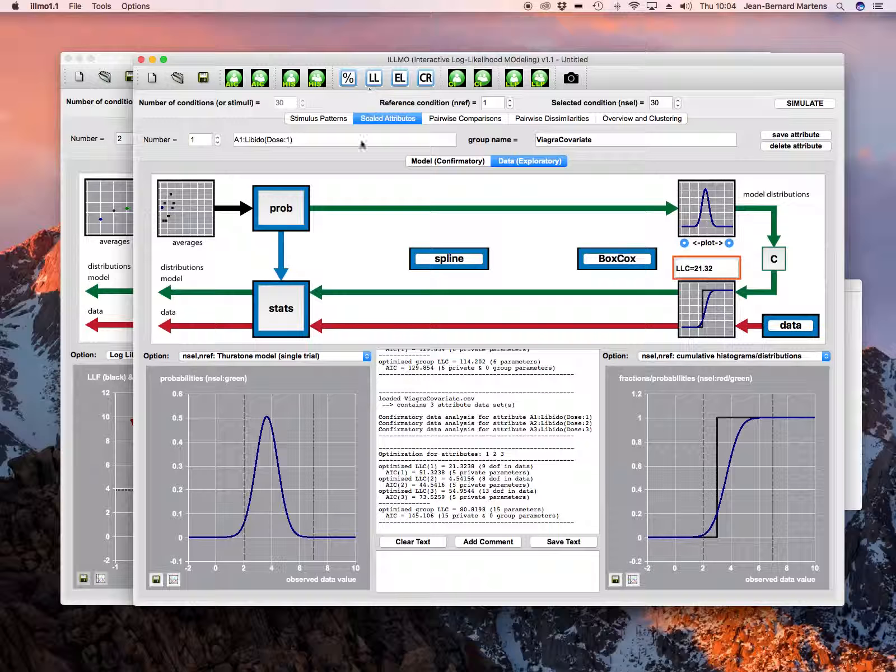
click(450, 161)
click(305, 328)
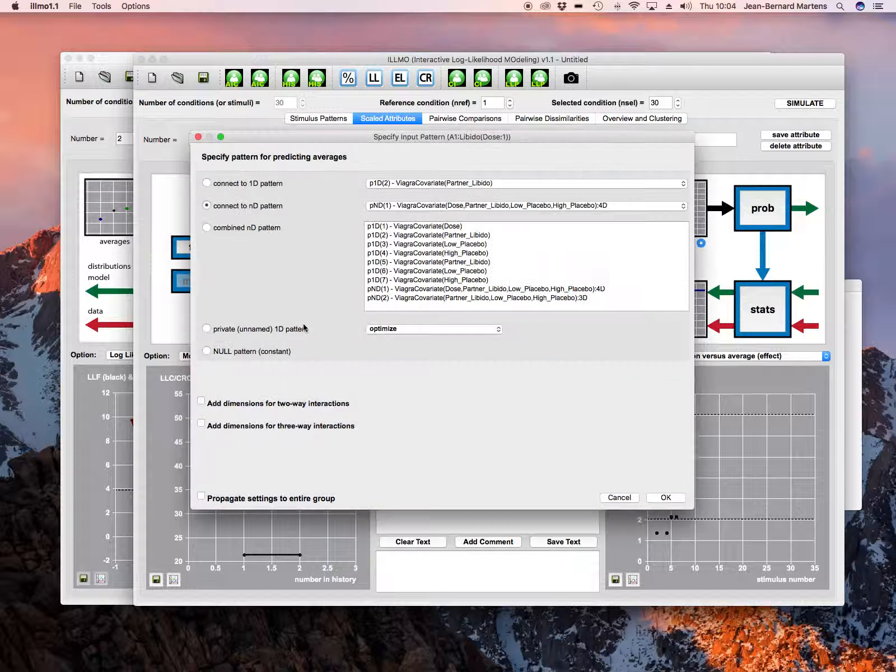
click(201, 499)
click(267, 184)
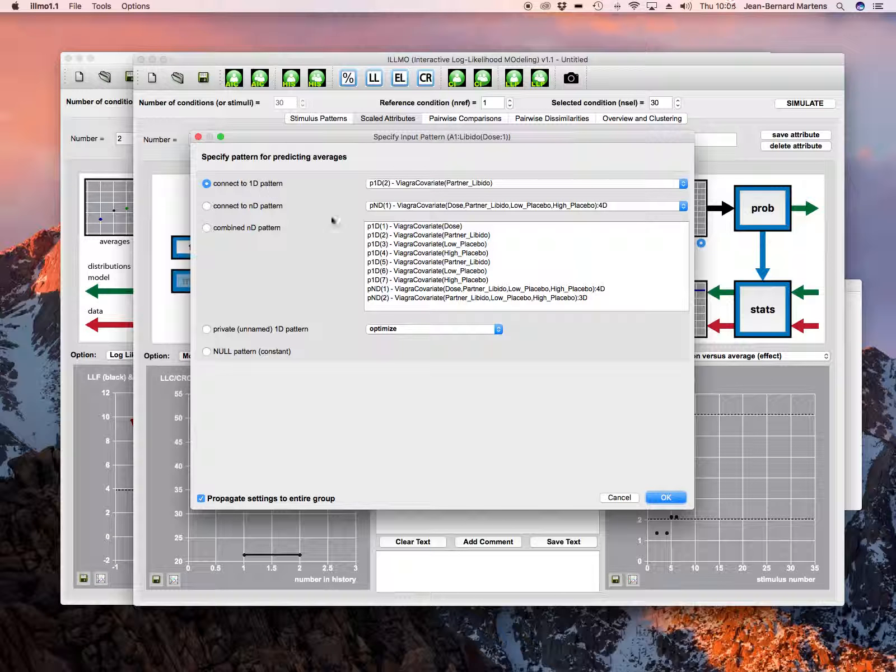
click(665, 498)
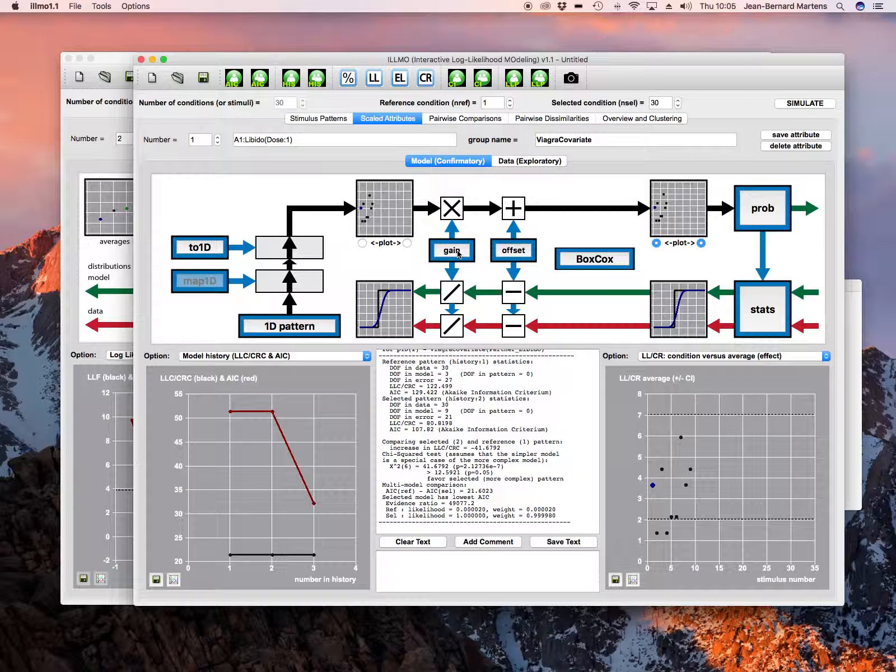
Compute the LLP confidence interval of the gain for each of the three Libido dose attributes in turn
click(458, 254)
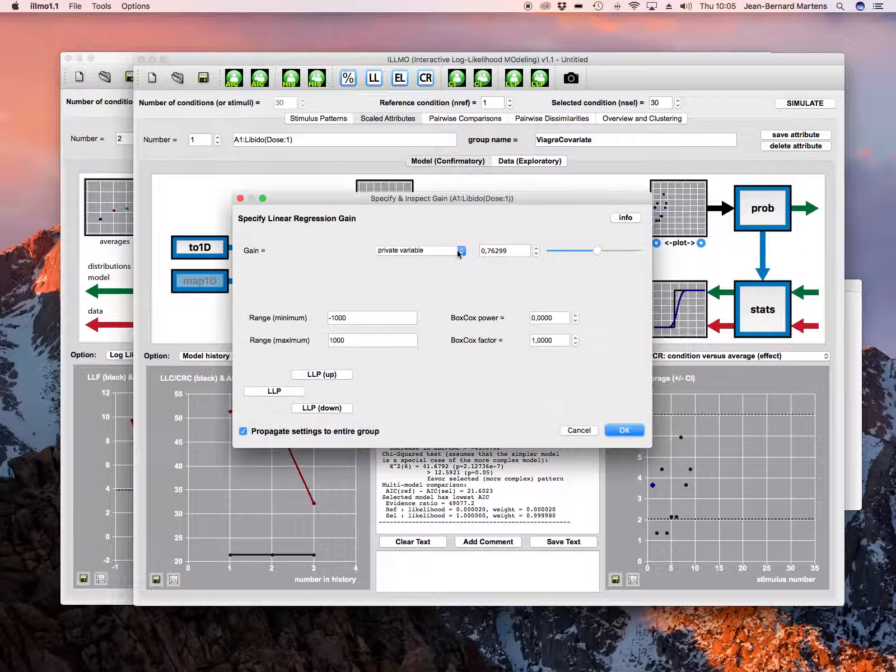
click(278, 392)
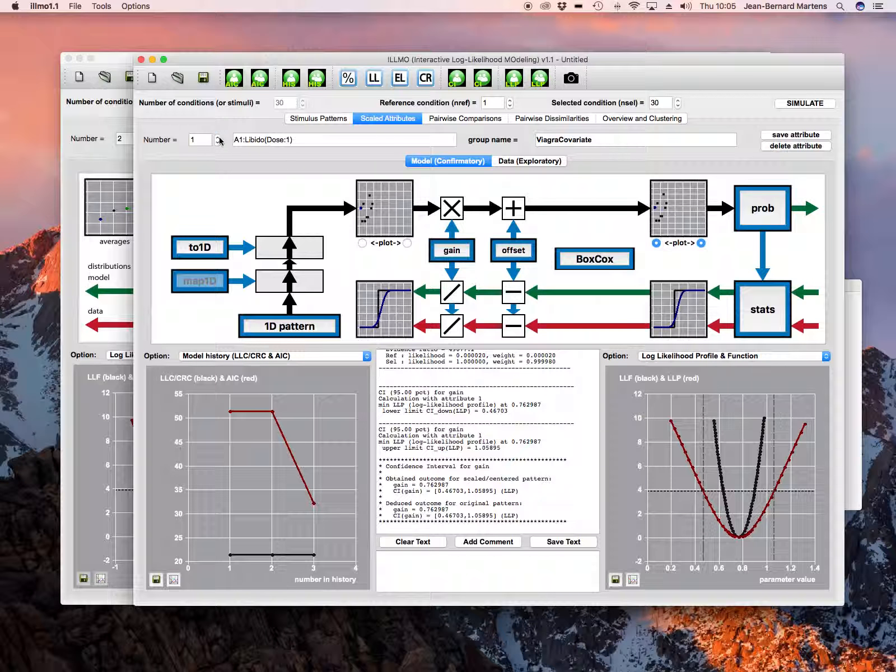
click(219, 137)
click(451, 250)
click(269, 391)
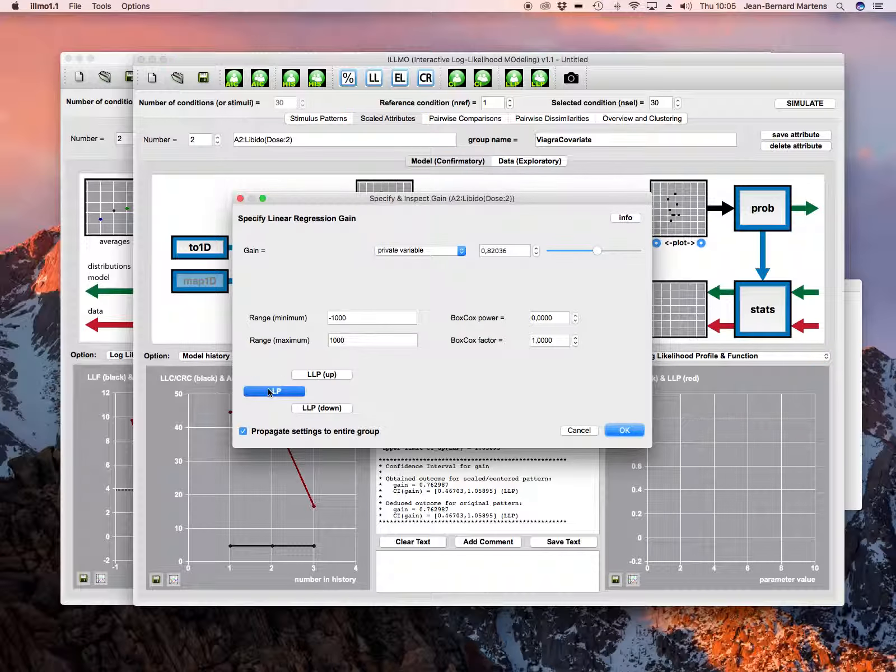
click(217, 137)
click(452, 250)
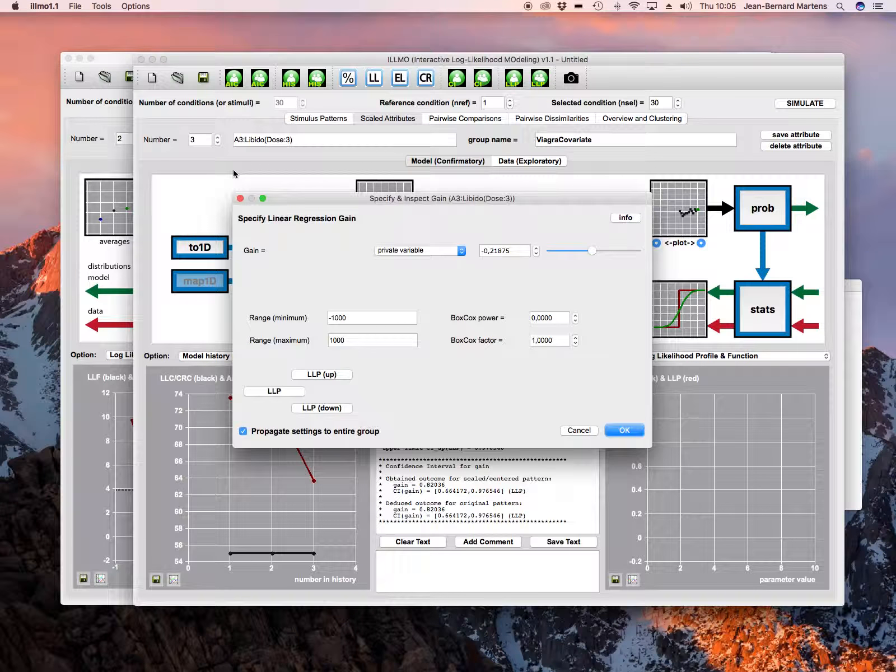
click(275, 391)
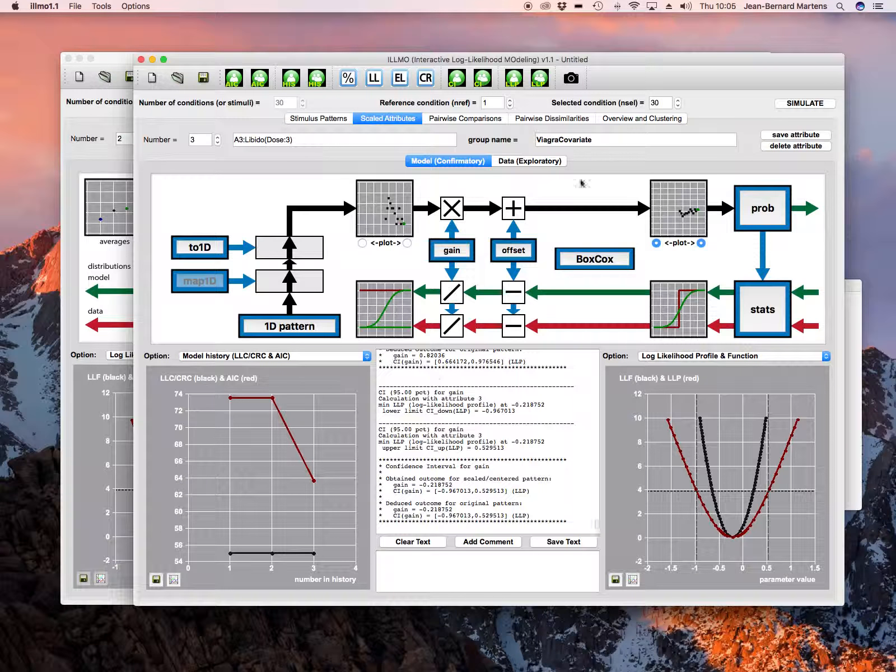
Plot the attribute overview as attribute versus gain, then close the plot window
click(633, 119)
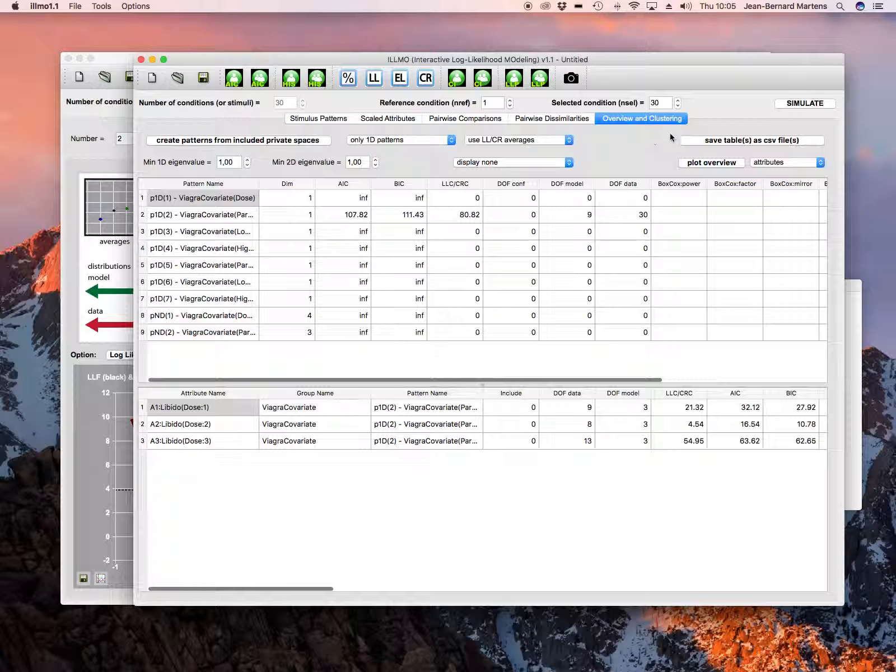
click(715, 164)
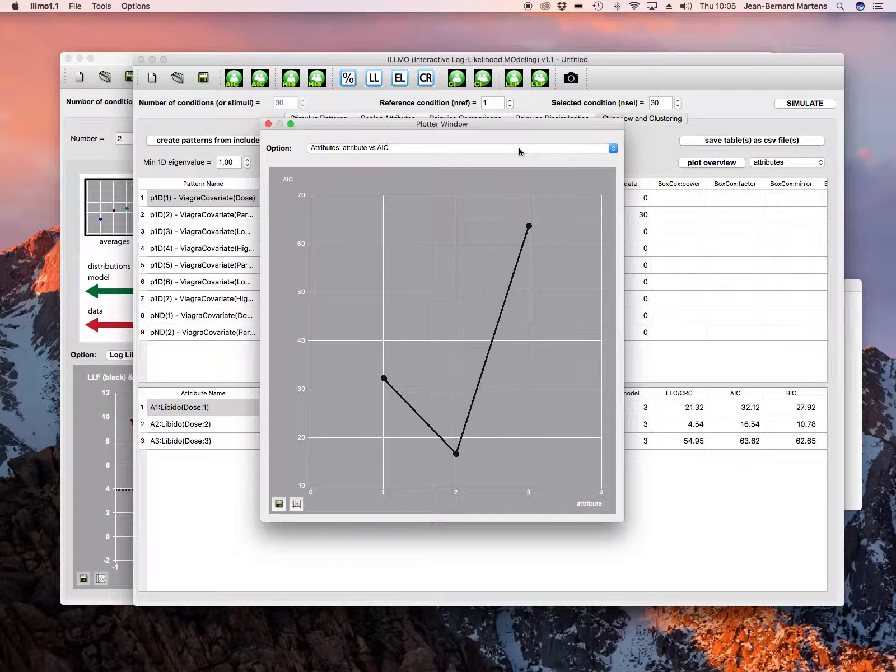
click(520, 149)
click(401, 237)
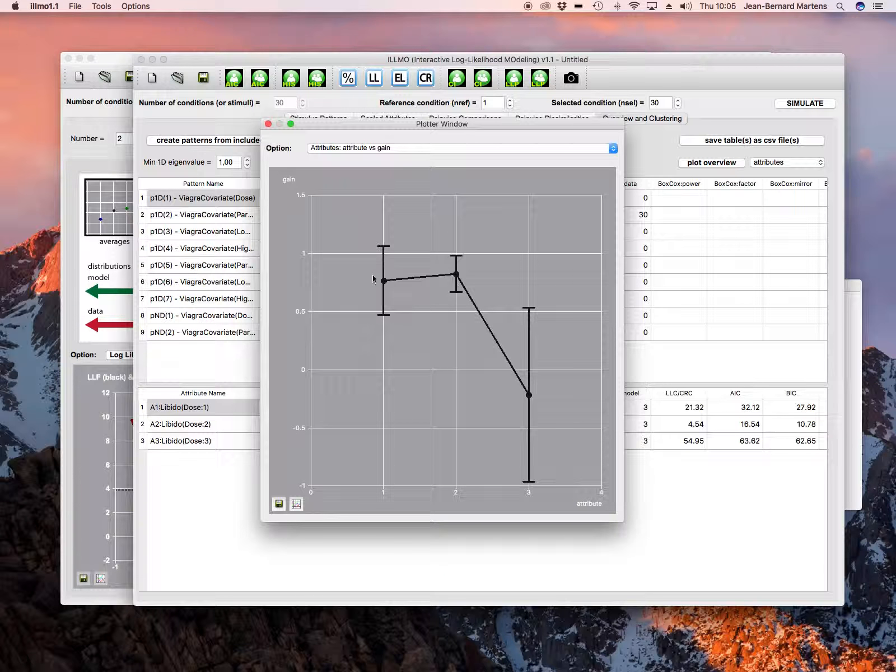
mouse_move(384, 286)
click(269, 125)
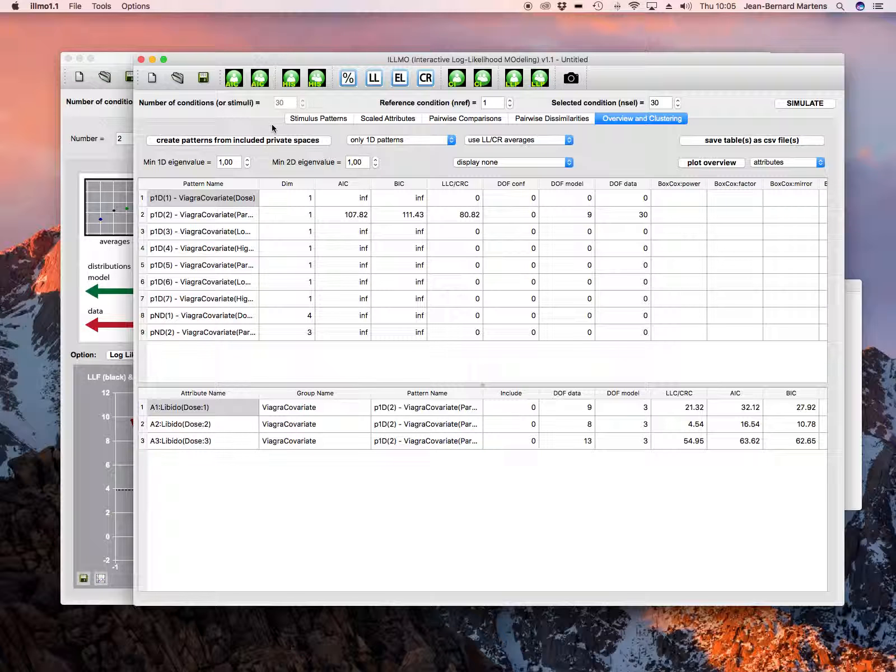
click(378, 121)
click(81, 8)
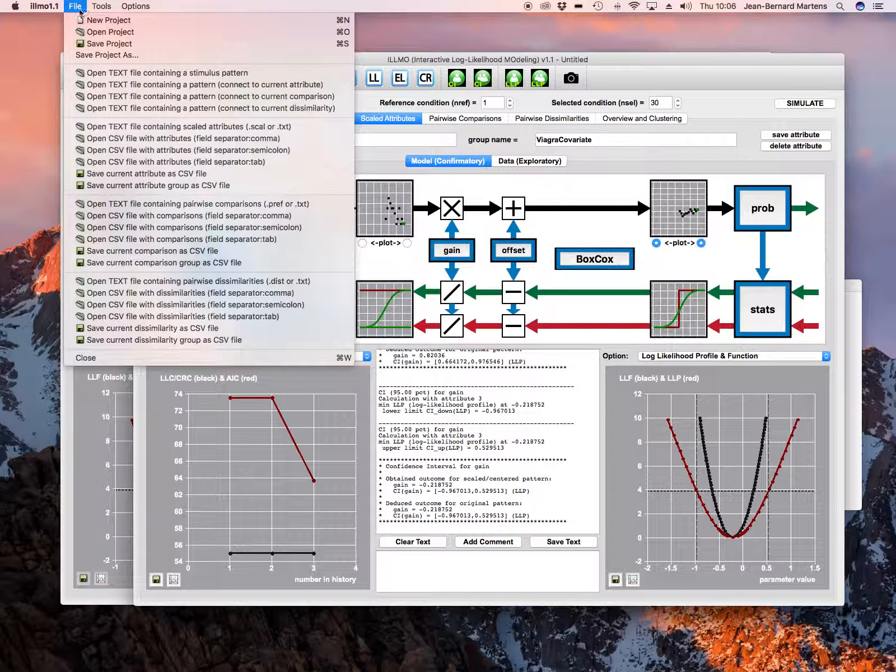
click(186, 149)
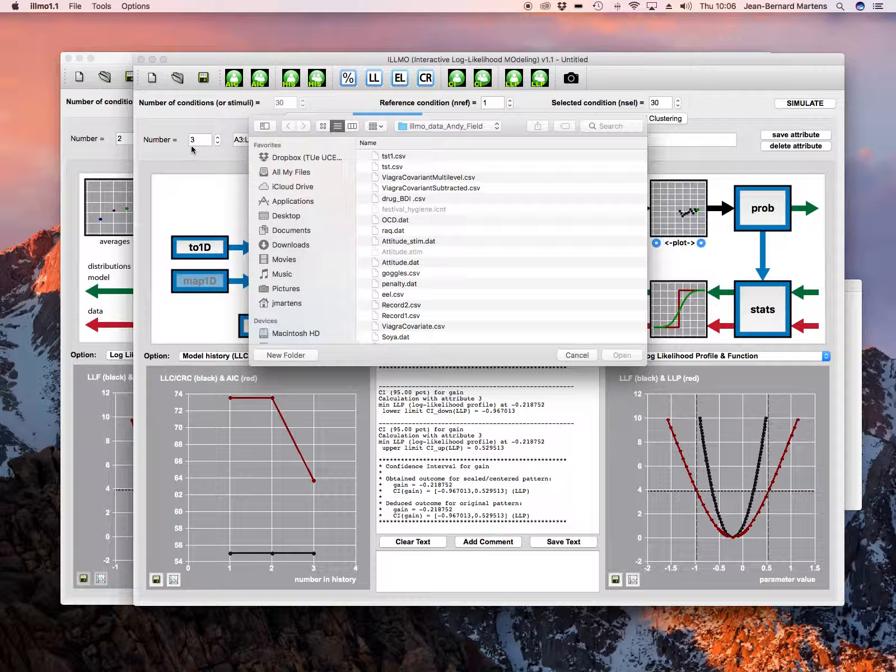
click(577, 355)
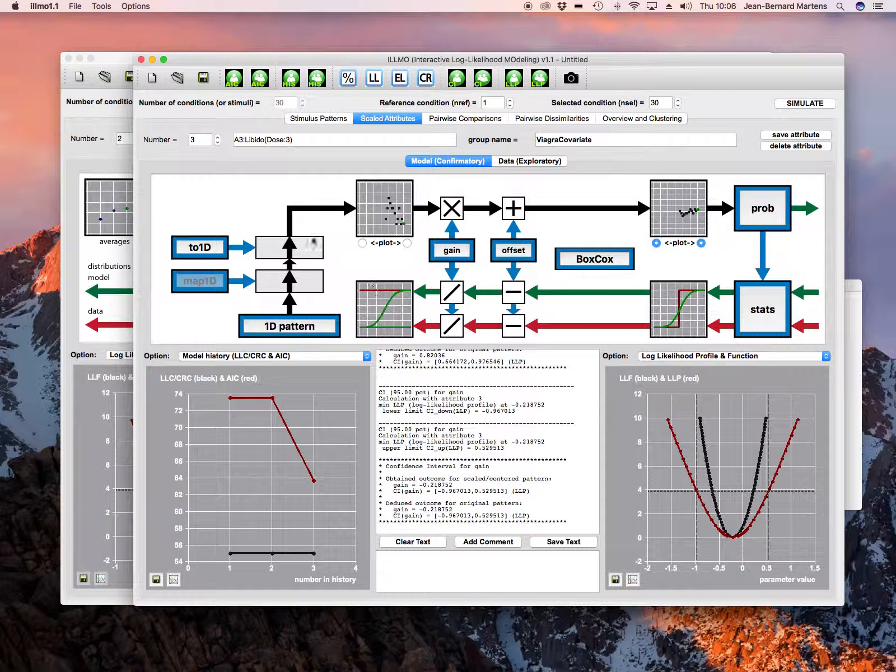
Save the current attribute group as a CSV file named tst2
click(75, 7)
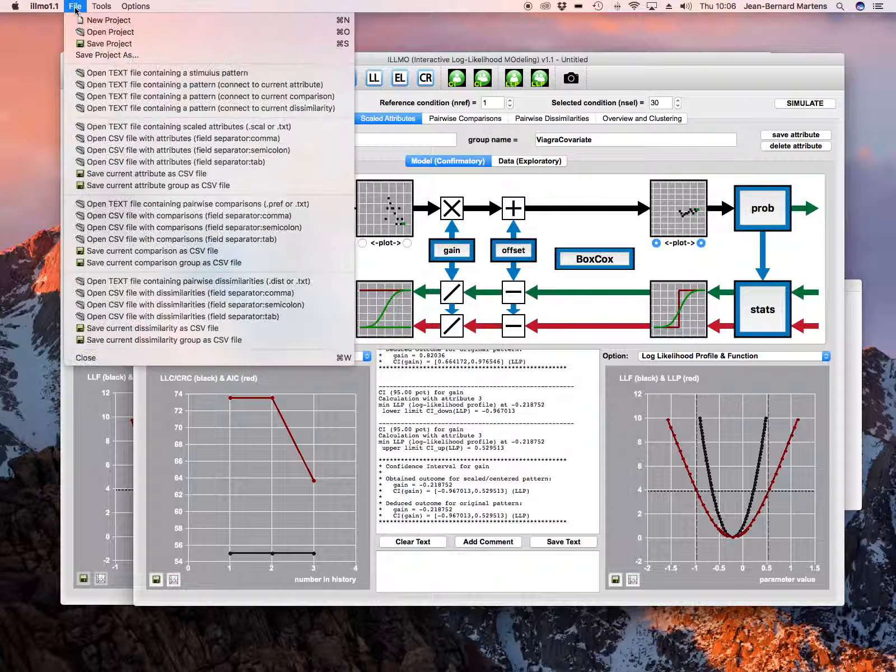
click(144, 192)
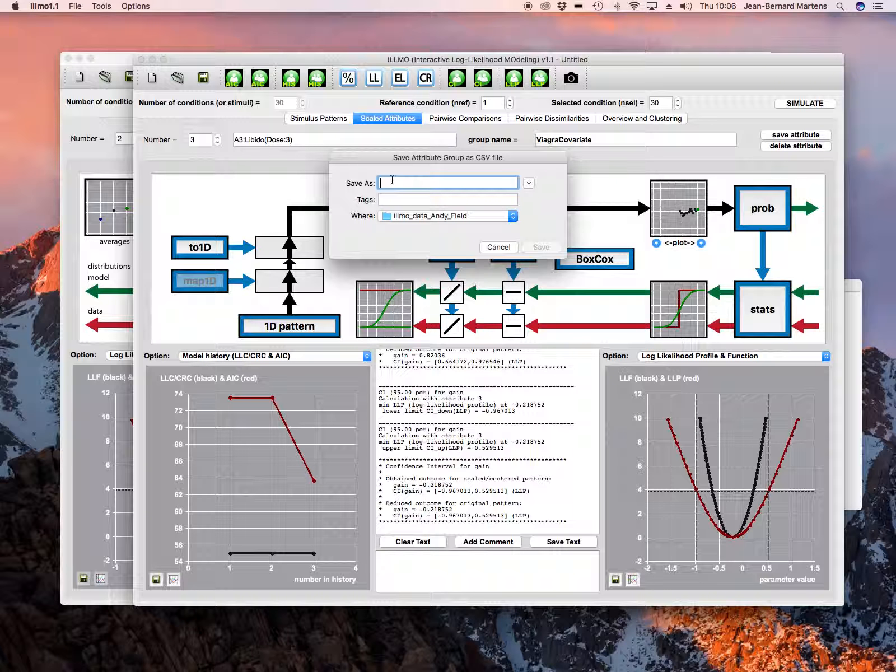
text(tst2)
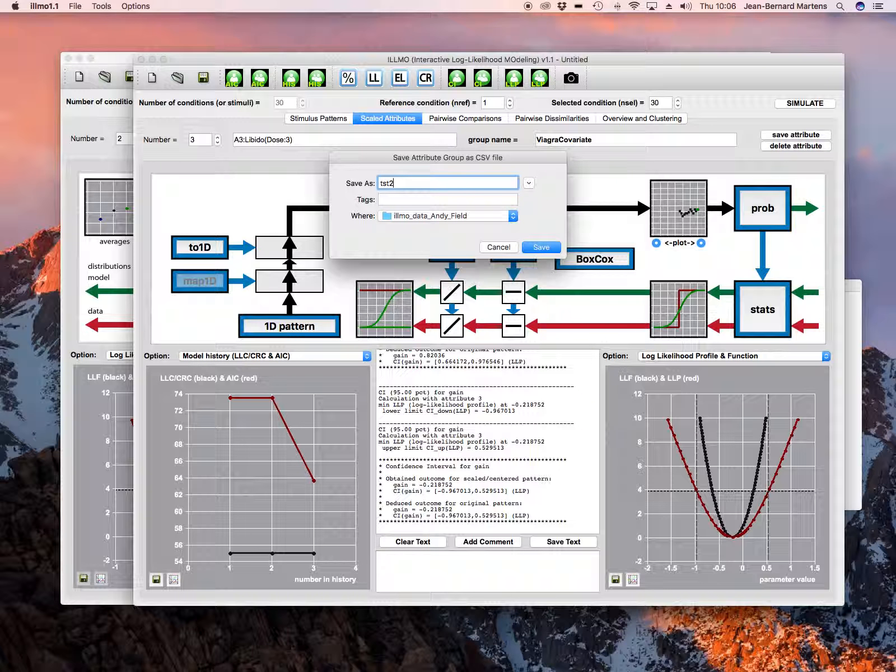
click(532, 248)
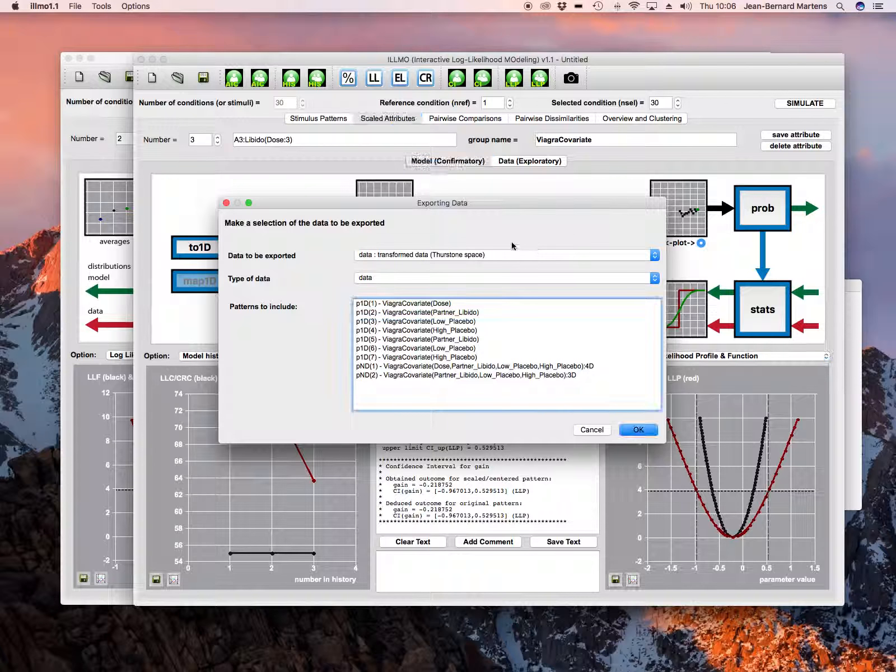
Export multilevel data (remove confounding variables) as data, model and residue, including only pattern p1D(1) - ViagraCovariate(Dose)
click(435, 279)
click(425, 295)
click(459, 254)
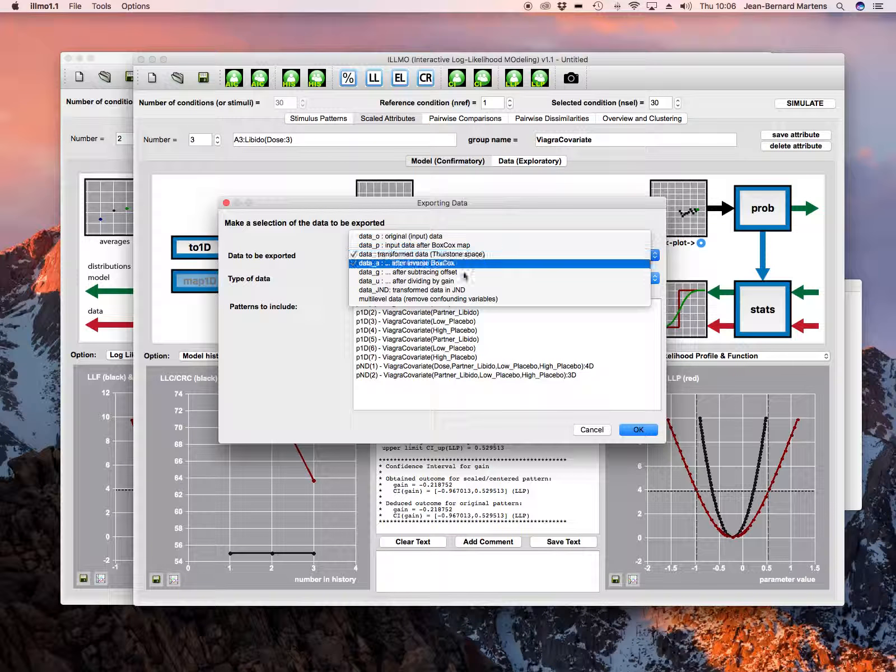
click(467, 299)
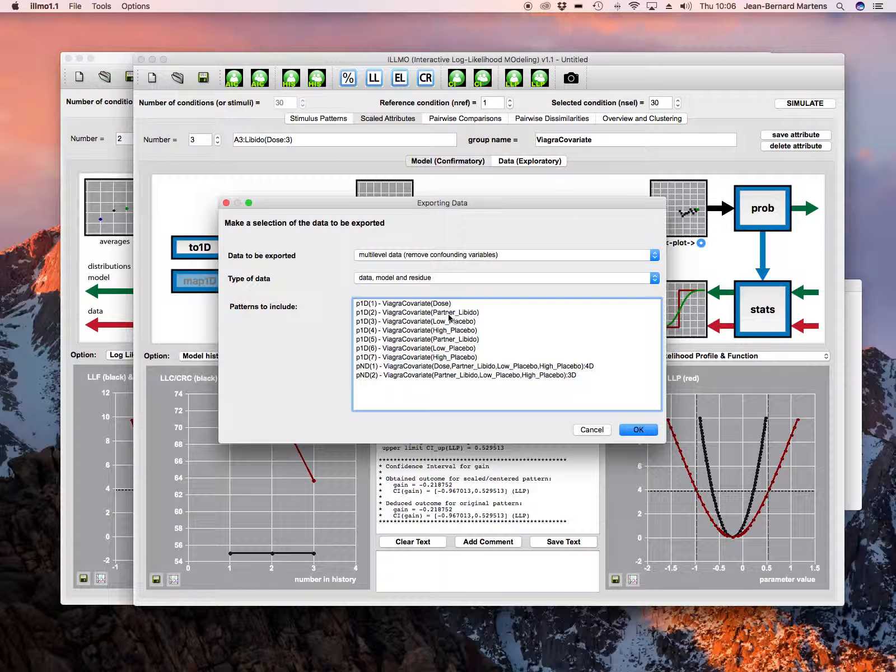
drag(437, 304, 440, 312)
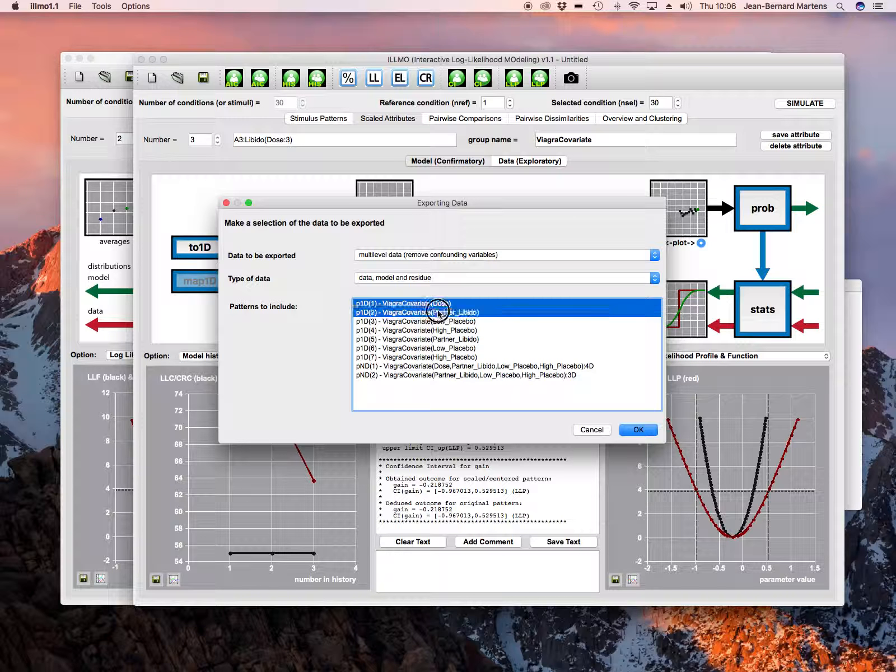
click(424, 313)
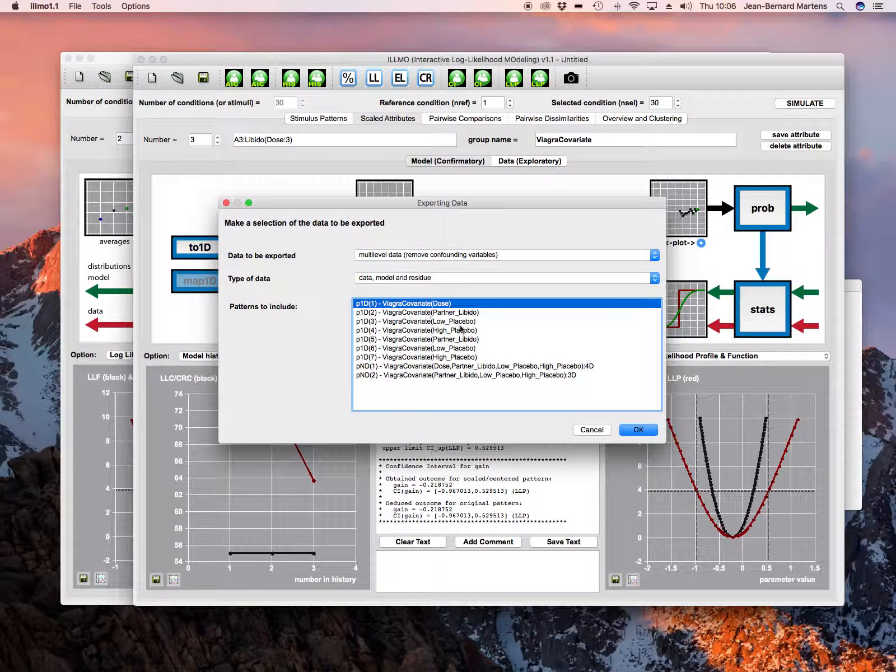
click(644, 434)
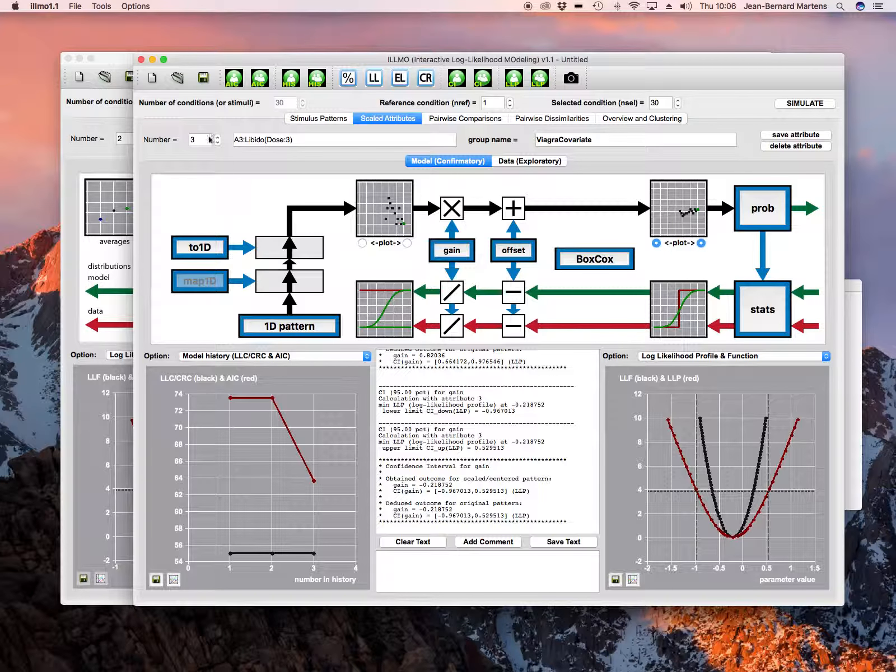
In the second ILLMO window, open tst2.csv as a comma-separated attribute file, with measurements not in separate columns
click(121, 63)
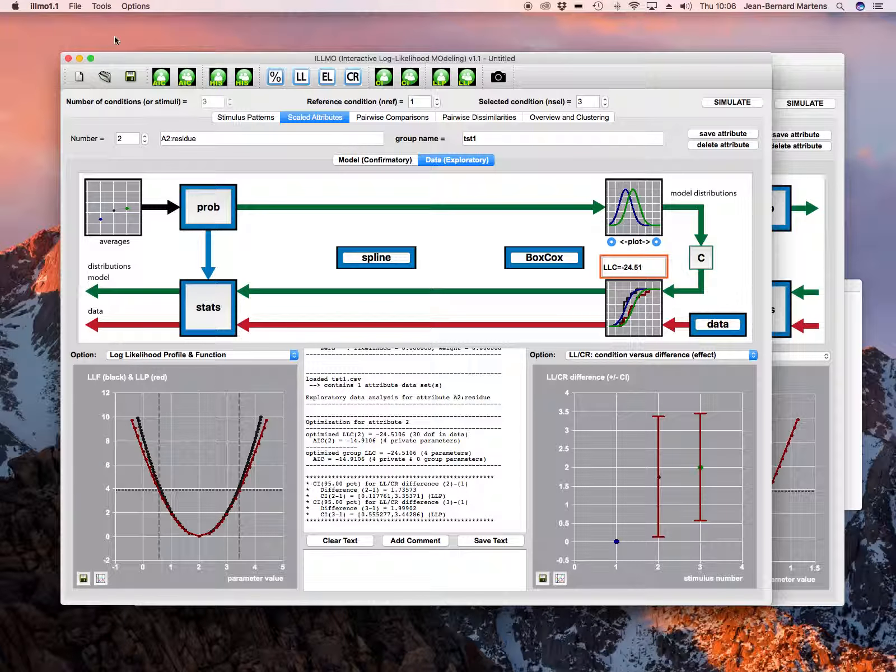
click(76, 7)
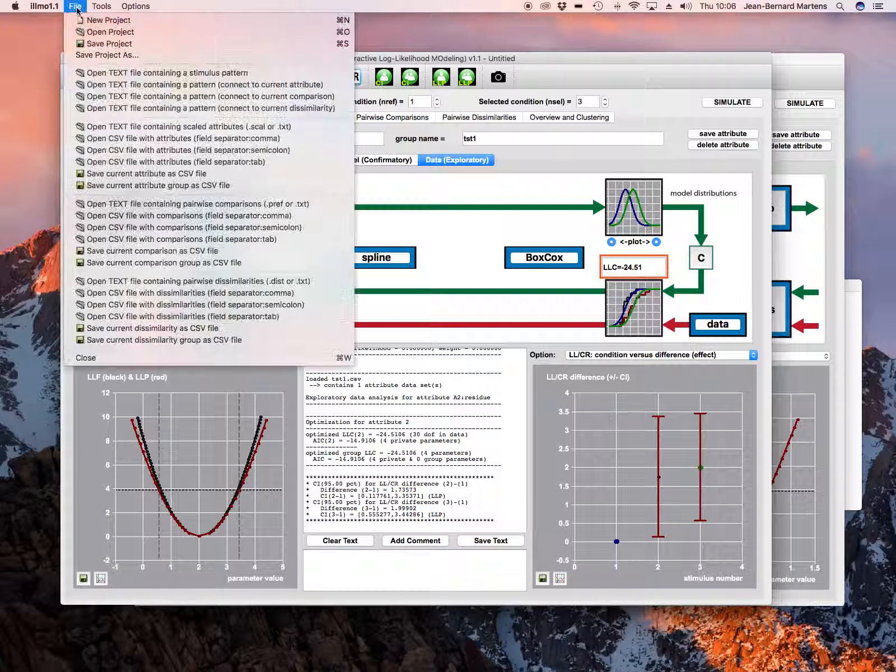
click(184, 150)
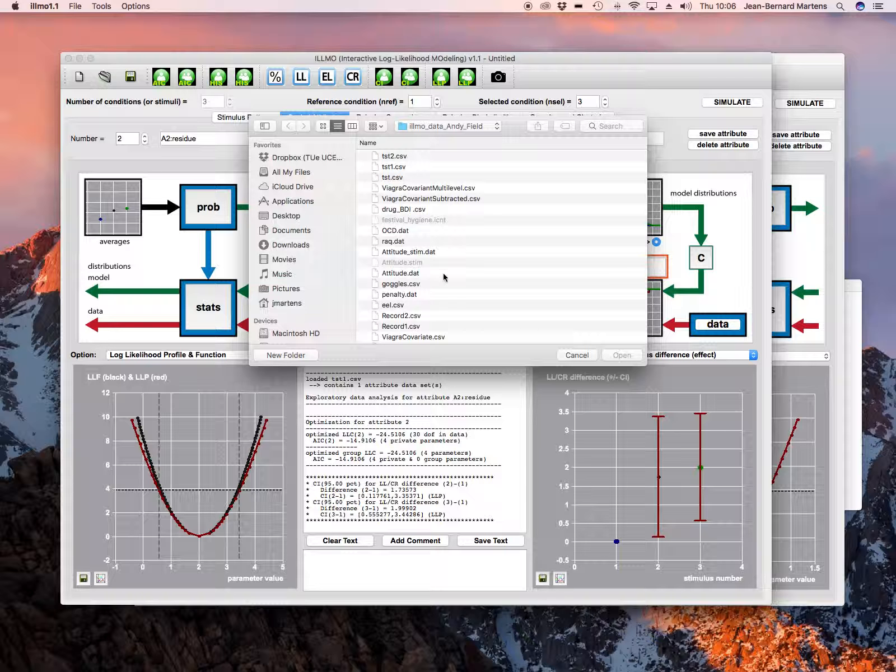
double_click(398, 157)
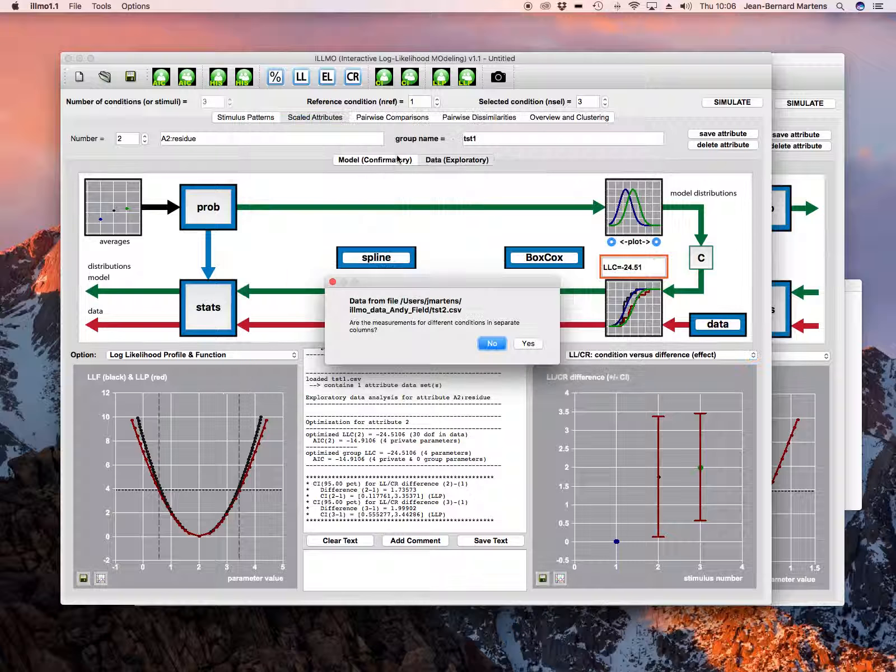
click(492, 345)
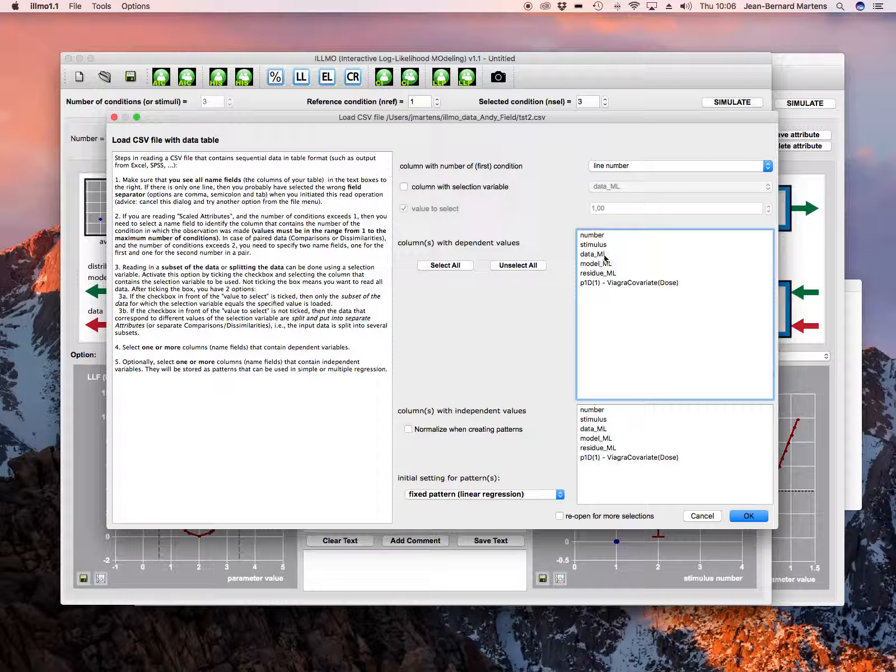
Import residue_ML as the dependent values with p1D(1) - ViagraCovariate(Dose) as the condition column, not as discrete integers
click(599, 273)
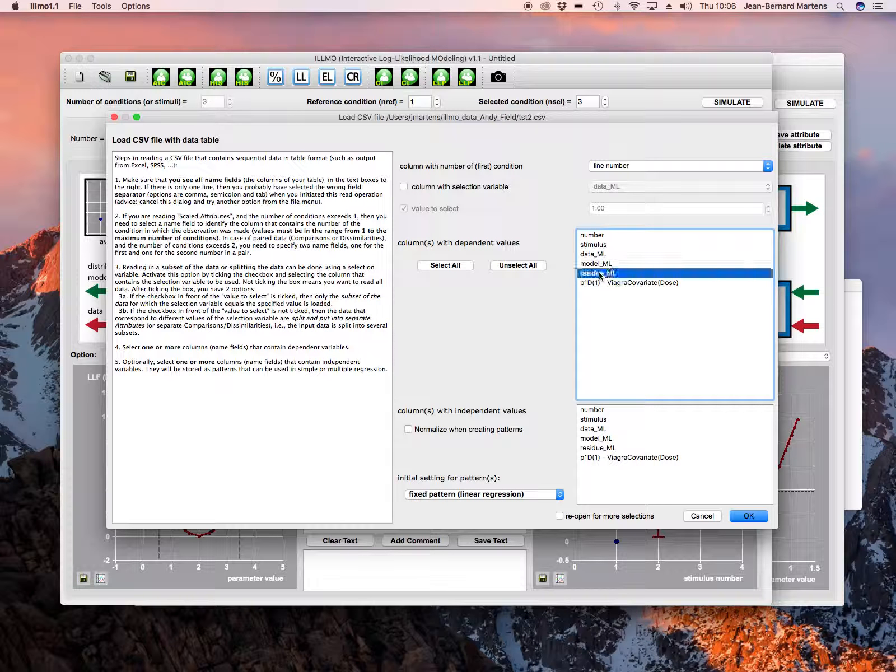
click(621, 168)
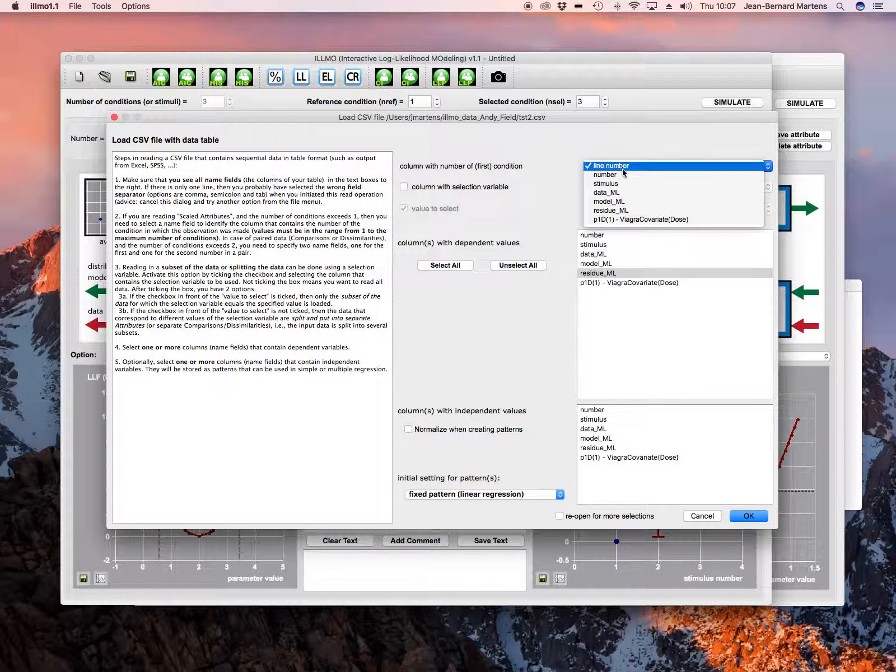
click(655, 218)
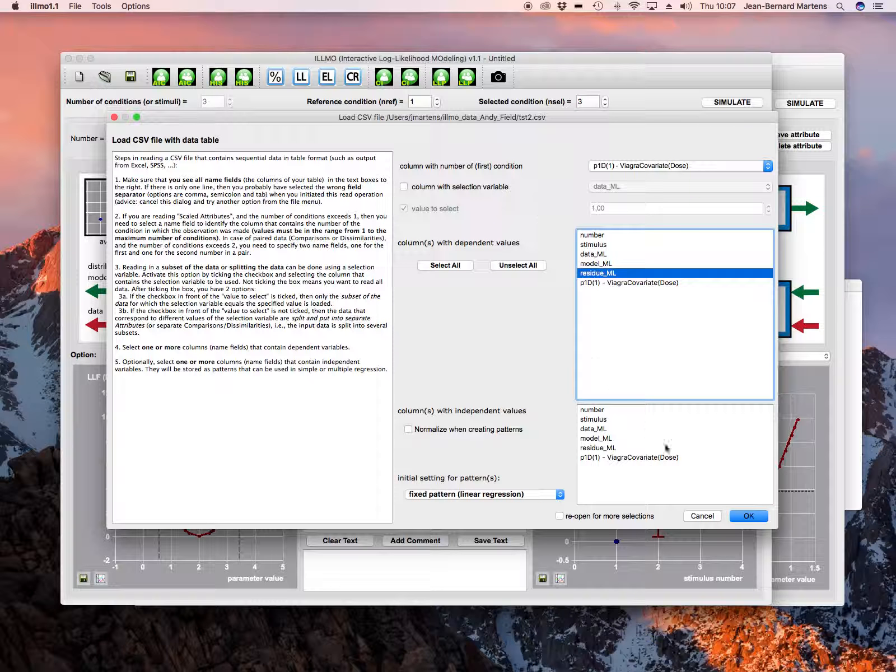
click(747, 515)
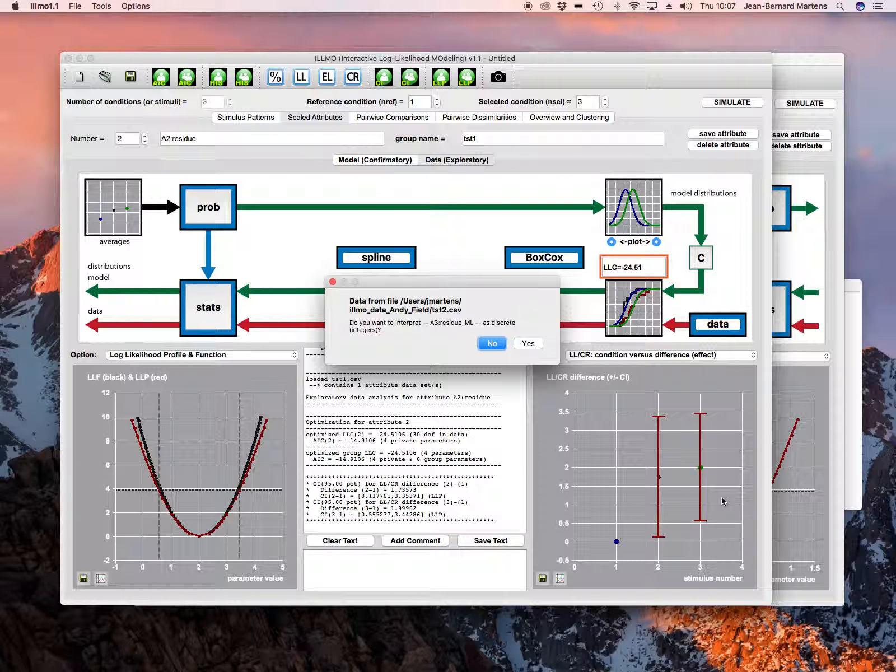
click(490, 343)
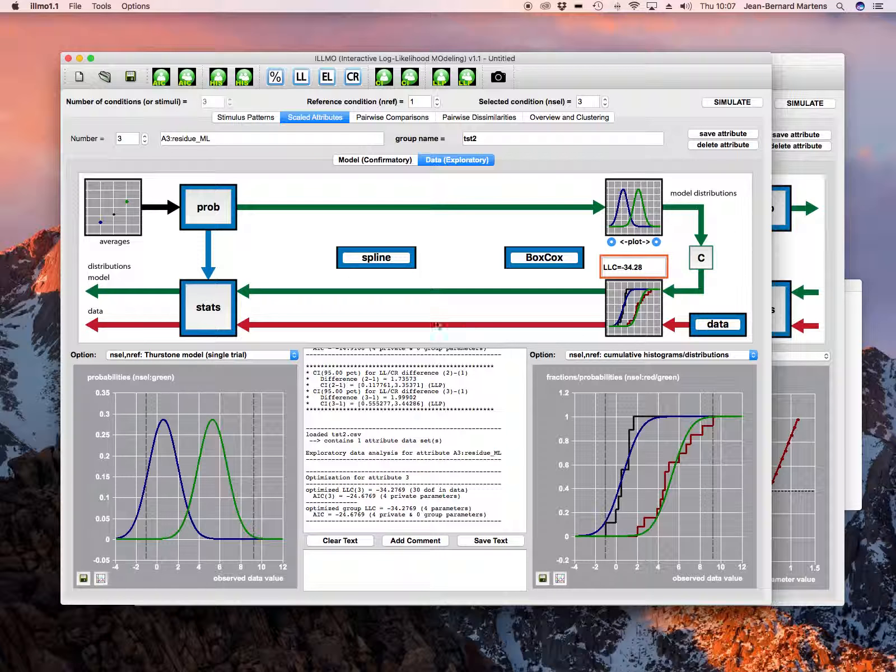
Compute confidence intervals for all condition differences d(nref,n) of the residue attribute
click(128, 206)
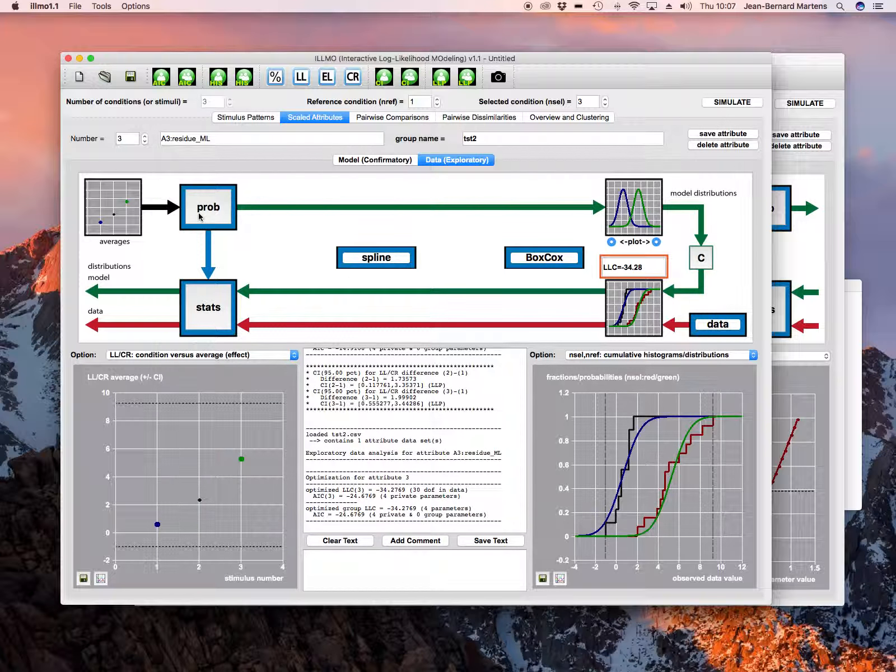
click(197, 212)
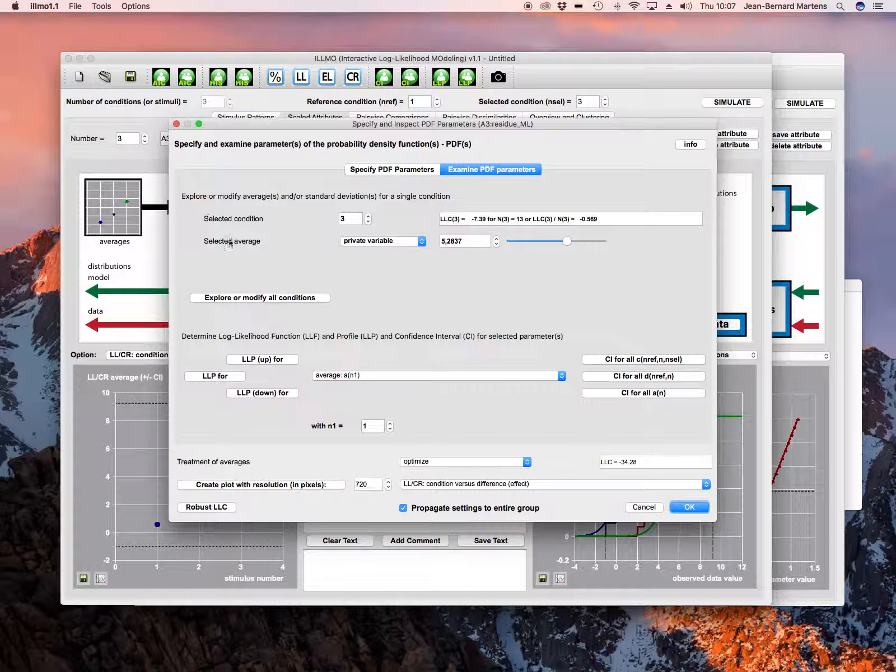
click(665, 379)
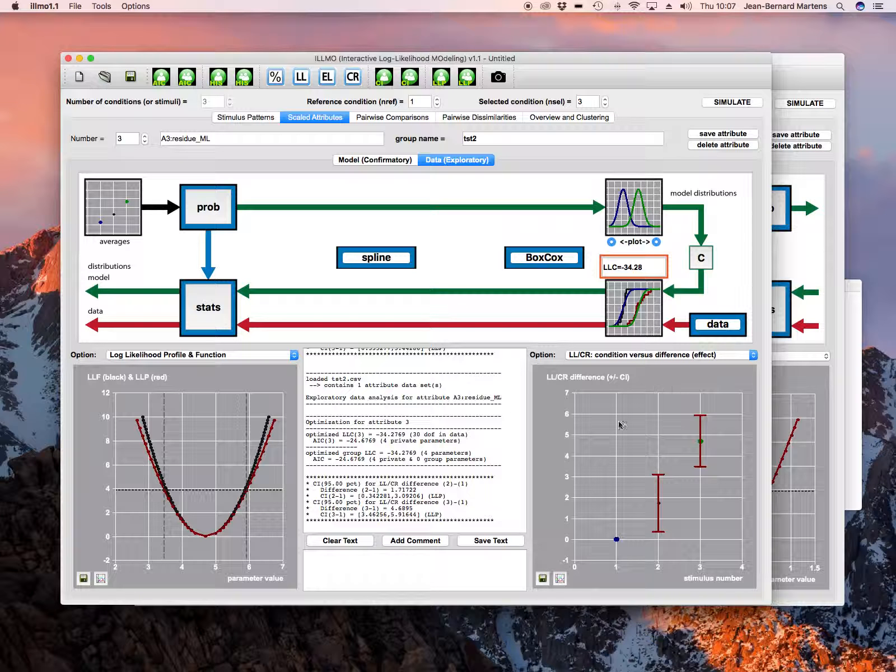